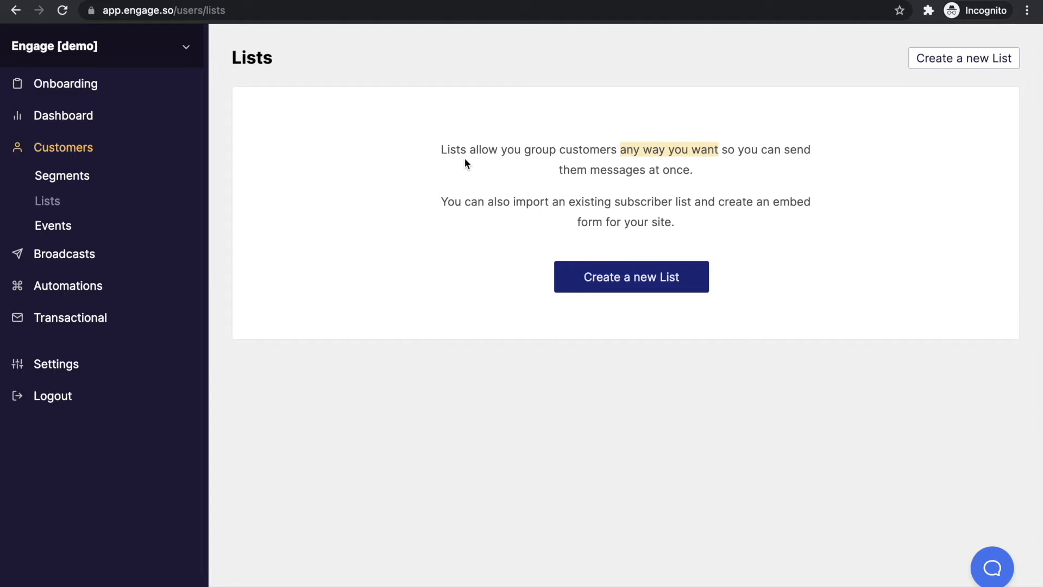
# Go from Segments to the Lists page and start a new customer list
pyautogui.click(111, 178)
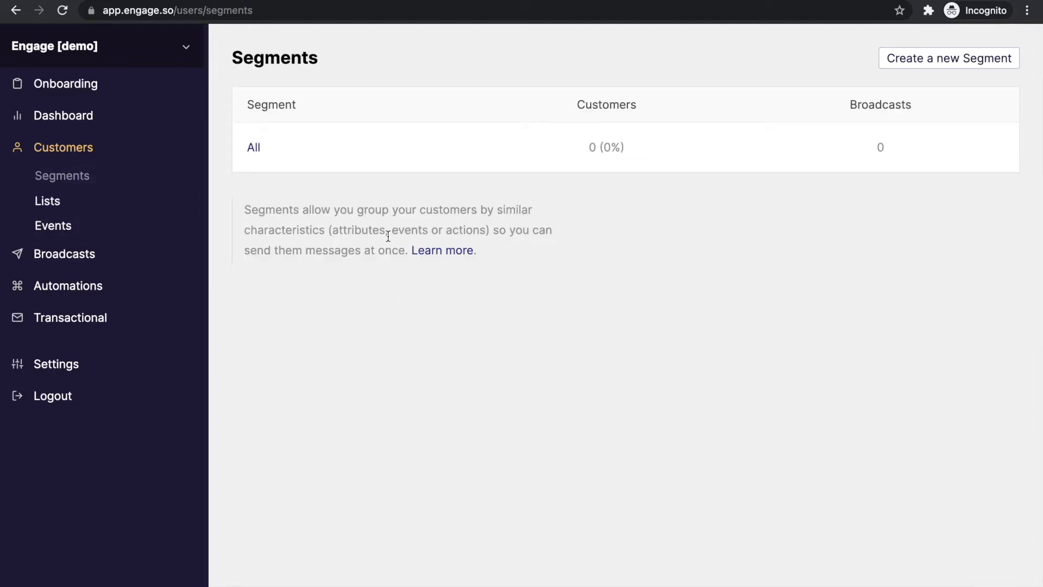
pyautogui.click(124, 200)
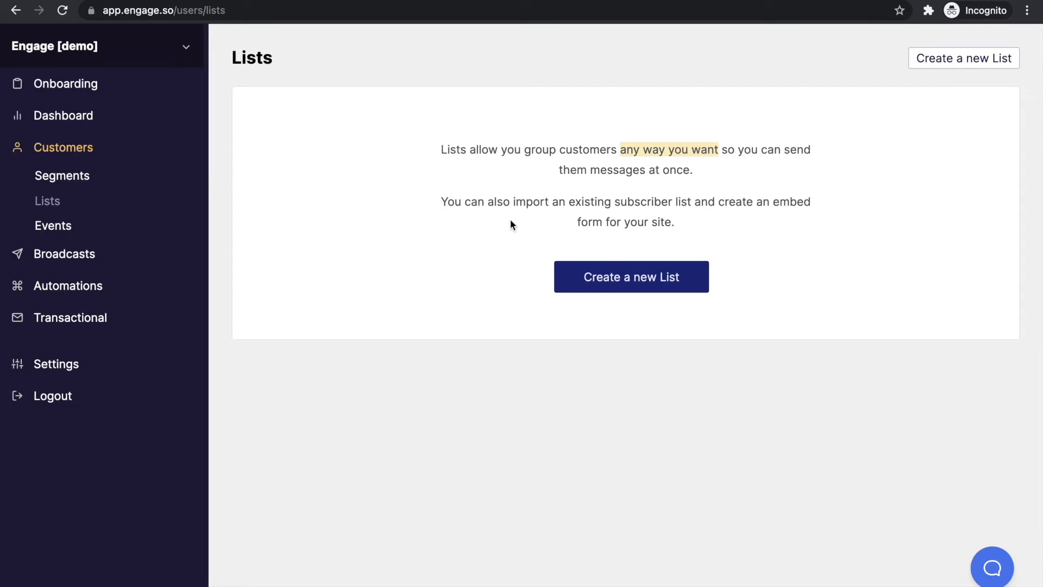
pyautogui.click(591, 273)
# Enter the title 'Waitlist' and the description 'Product launch waitlist'
pyautogui.click(451, 158)
pyautogui.write('Waitlist')
pyautogui.click(458, 232)
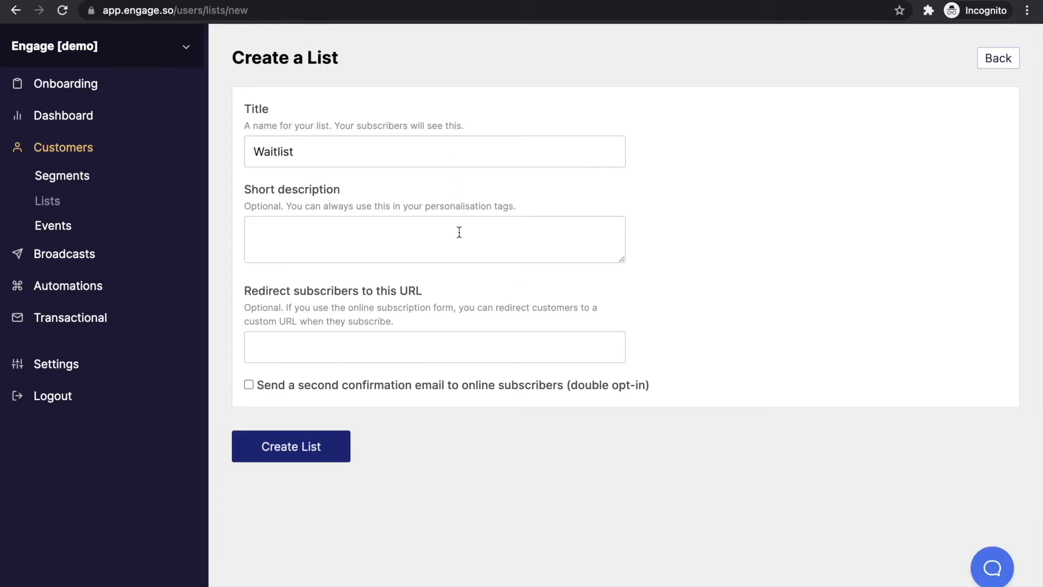
pyautogui.write('Product launch waitlist')
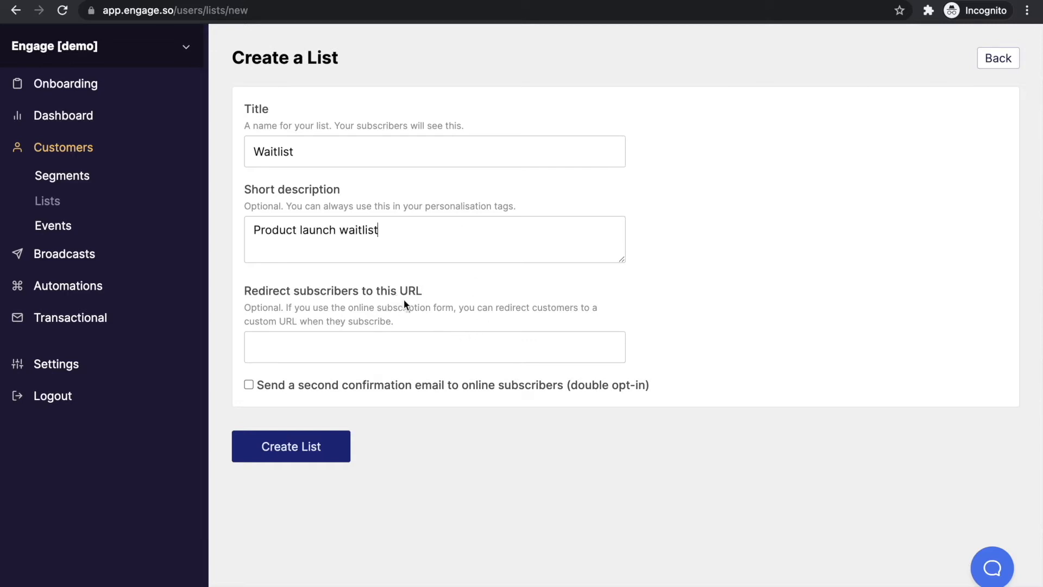
# Leave double opt-in unchecked and create the Waitlist list
pyautogui.moveTo(348, 307); pyautogui.dragTo(453, 303)
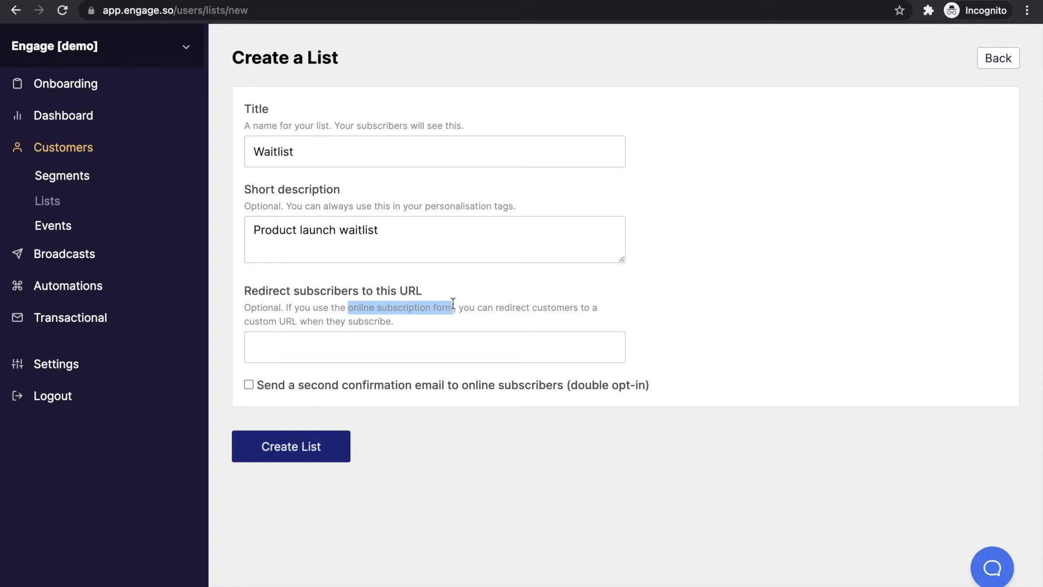
pyautogui.click(462, 339)
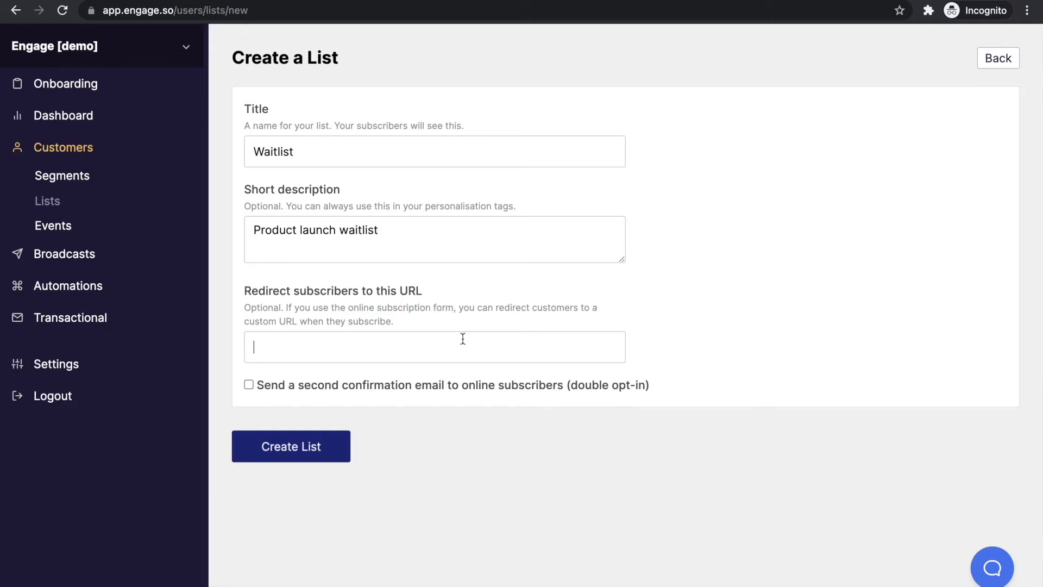
pyautogui.click(513, 386)
pyautogui.click(511, 386)
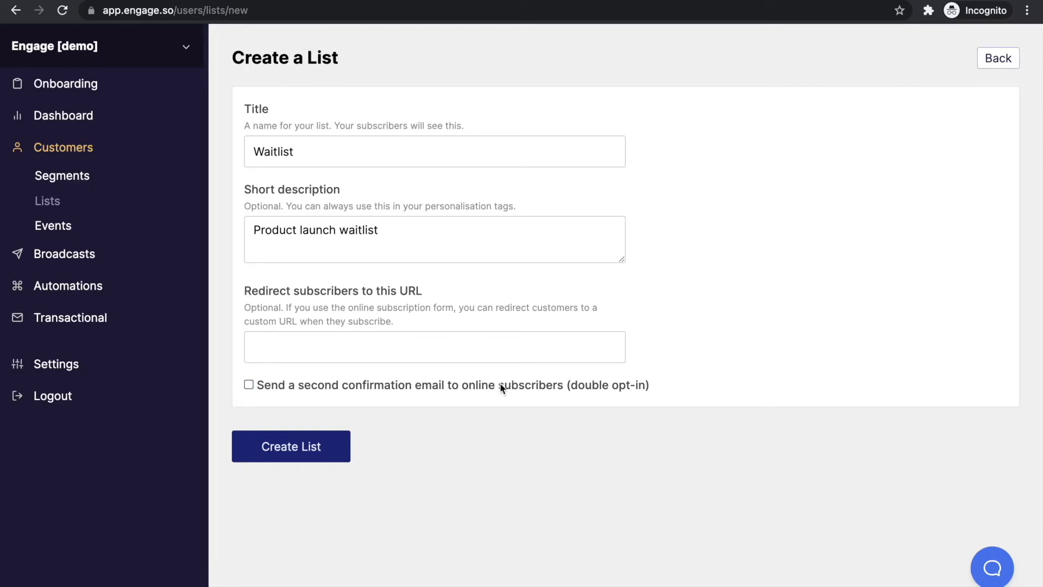
pyautogui.click(337, 448)
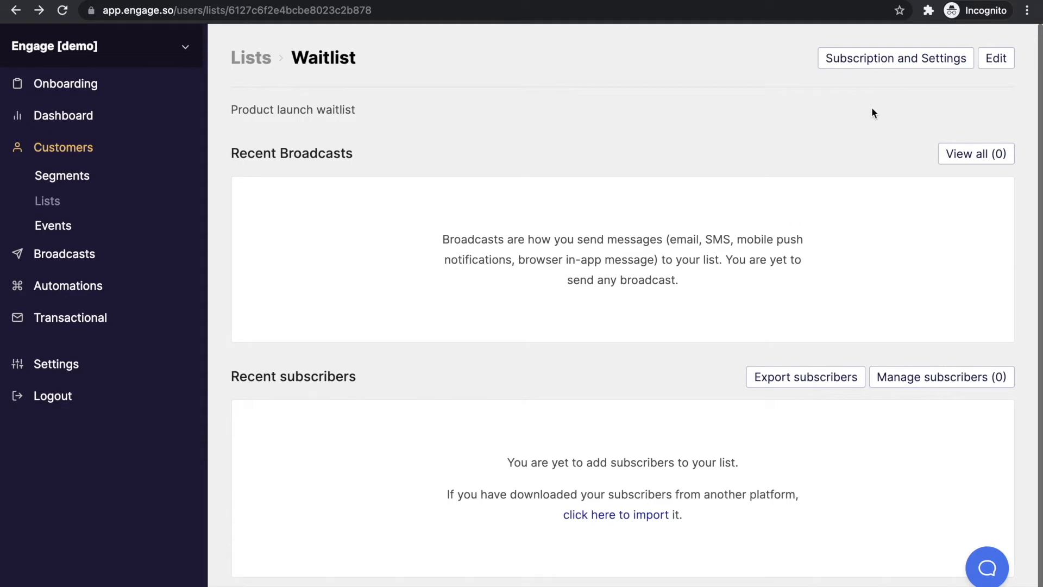
# Upload test.csv to import subscribers into the Waitlist
pyautogui.click(642, 517)
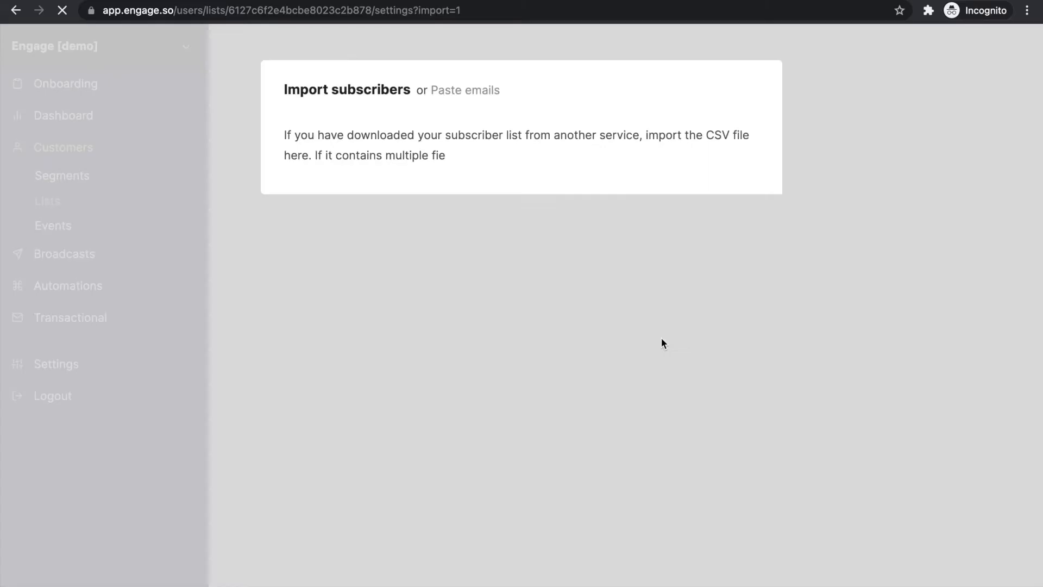
pyautogui.click(420, 235)
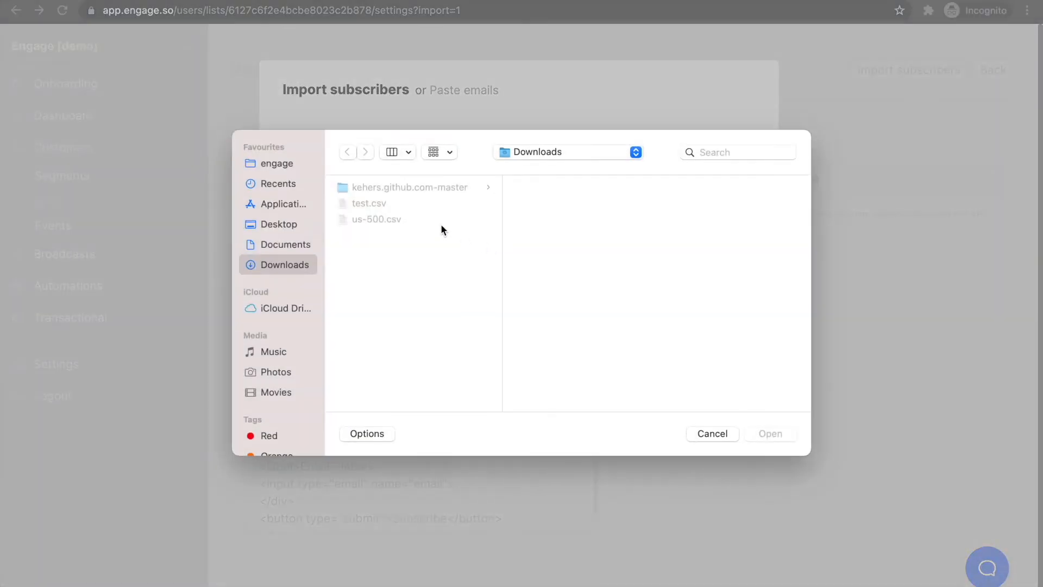
pyautogui.doubleClick(380, 205)
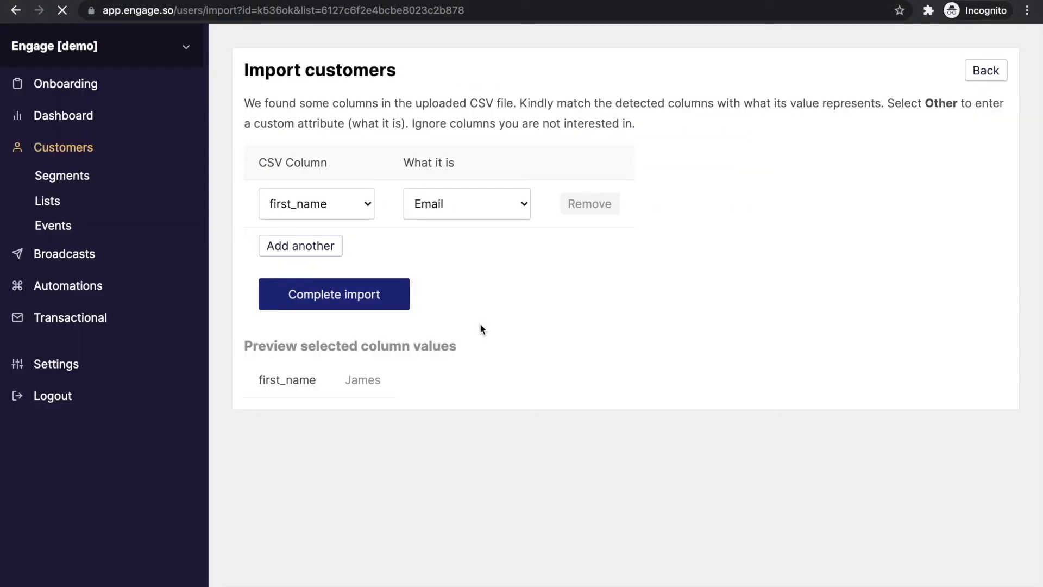
# Map the email, first_name and last_name columns to Email, First name and Last name
pyautogui.click(336, 206)
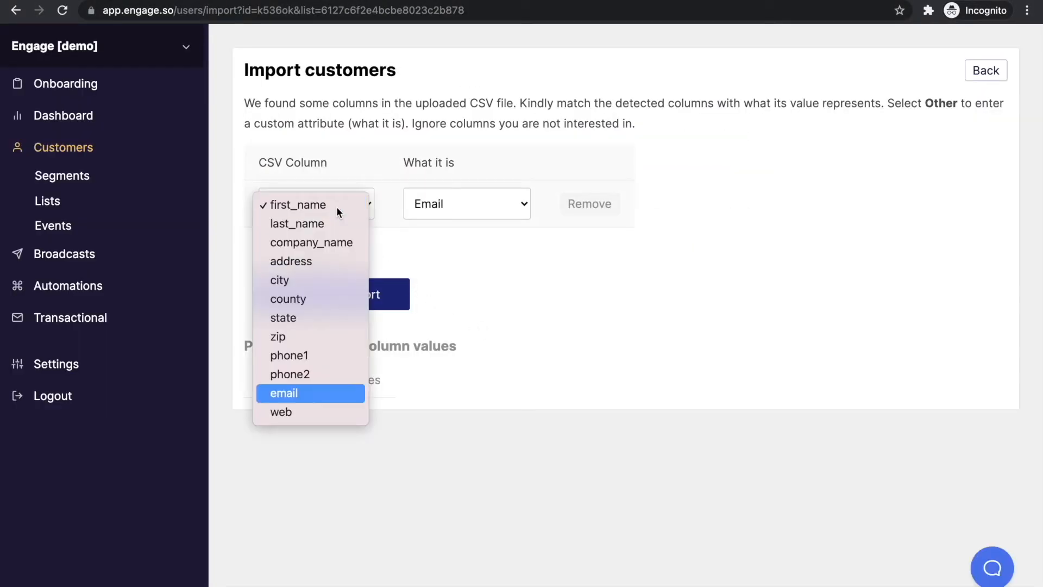
pyautogui.press('Return')
pyautogui.click(336, 246)
pyautogui.click(418, 245)
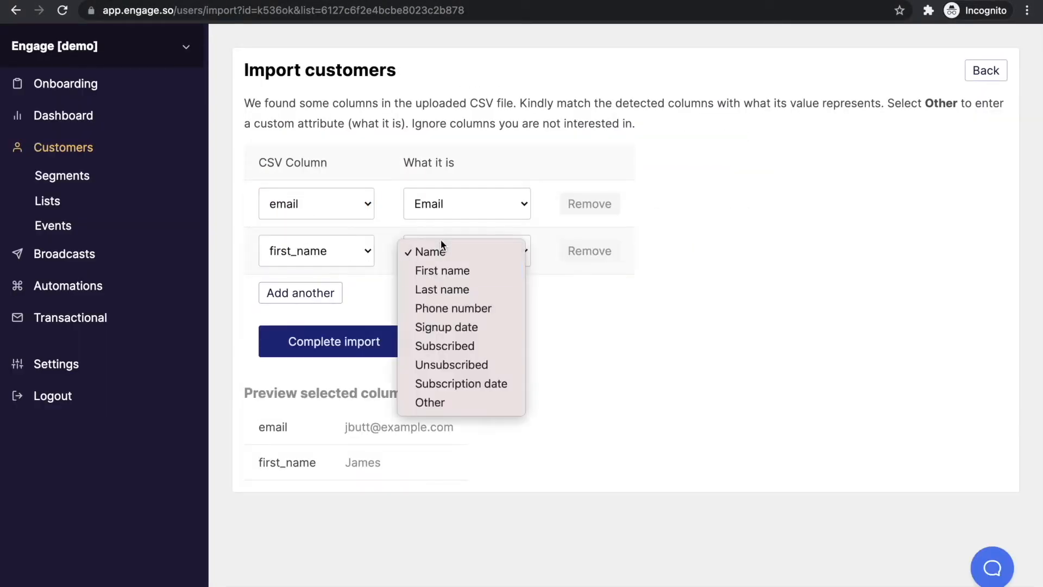
pyautogui.click(442, 270)
pyautogui.click(324, 298)
pyautogui.click(457, 299)
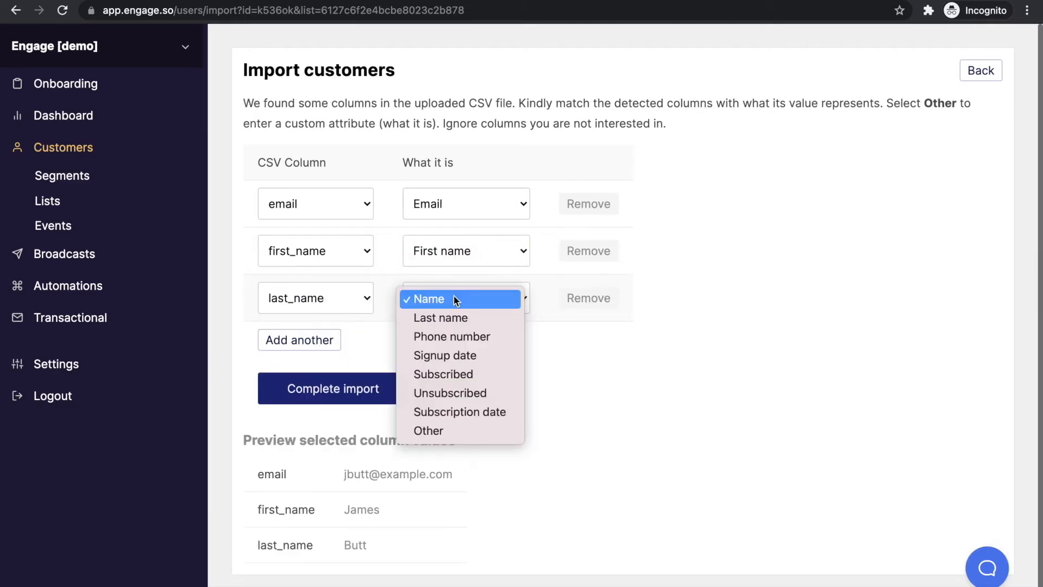
pyautogui.press('Down')
pyautogui.press('Return')
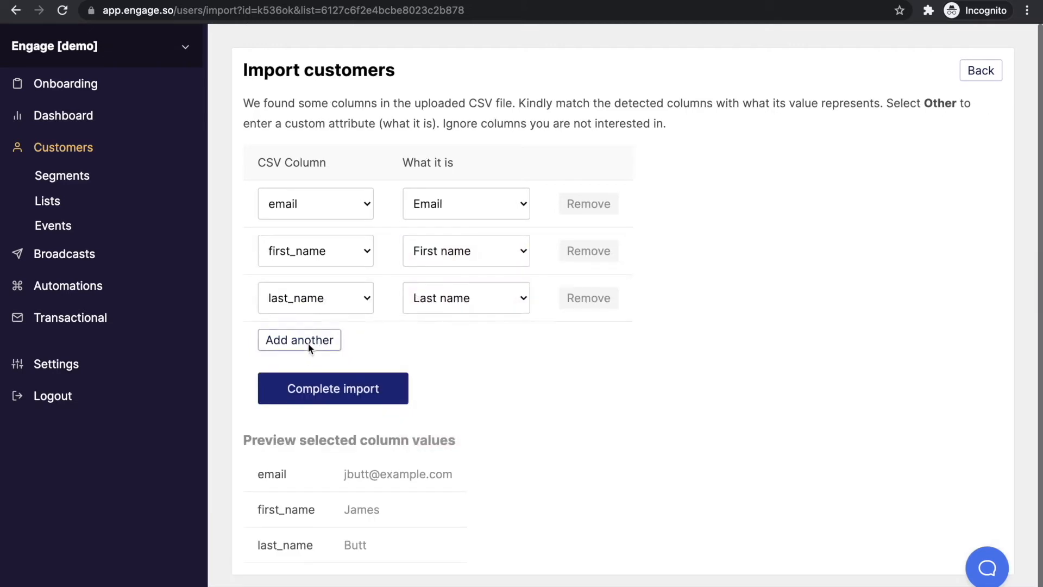
# Map the web column as a custom attribute named 'website'
pyautogui.click(308, 344)
pyautogui.click(320, 353)
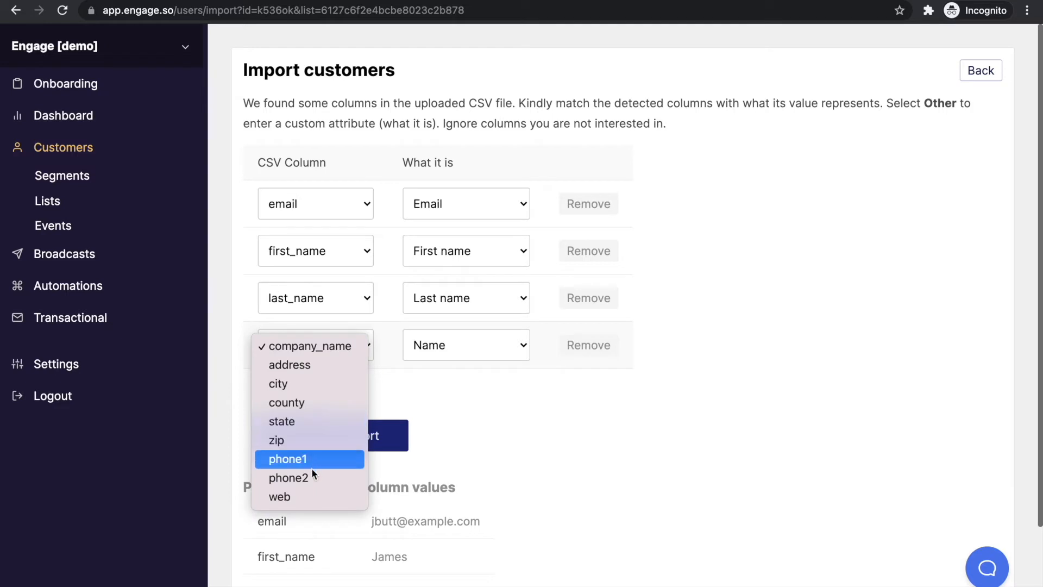
pyautogui.click(308, 497)
pyautogui.click(465, 356)
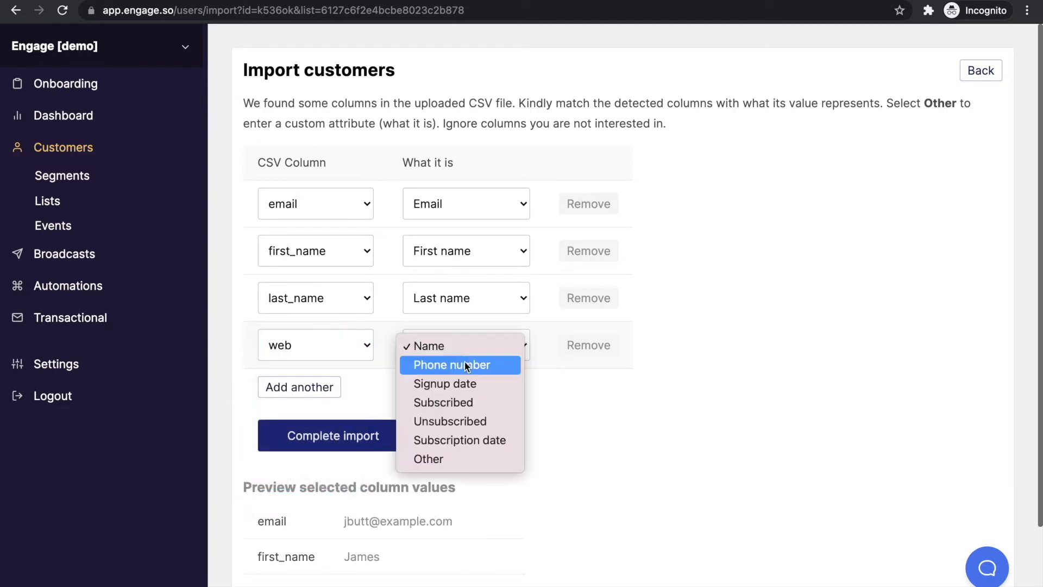
pyautogui.click(466, 459)
pyautogui.click(565, 347)
pyautogui.write('website')
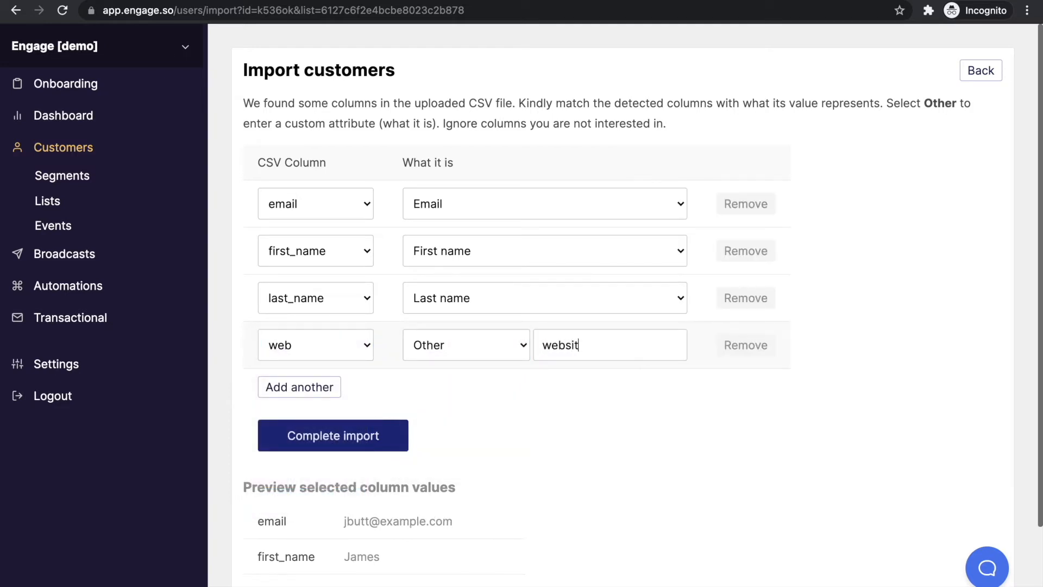
# Map the city column as a custom attribute named 'city' and complete the import
pyautogui.click(334, 394)
pyautogui.click(333, 396)
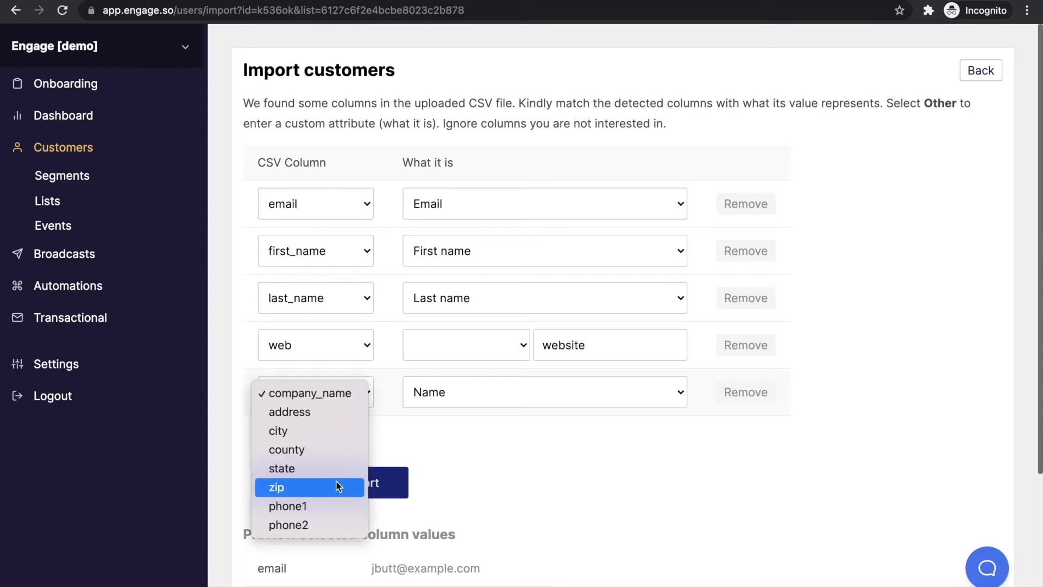
pyautogui.click(318, 435)
pyautogui.click(507, 396)
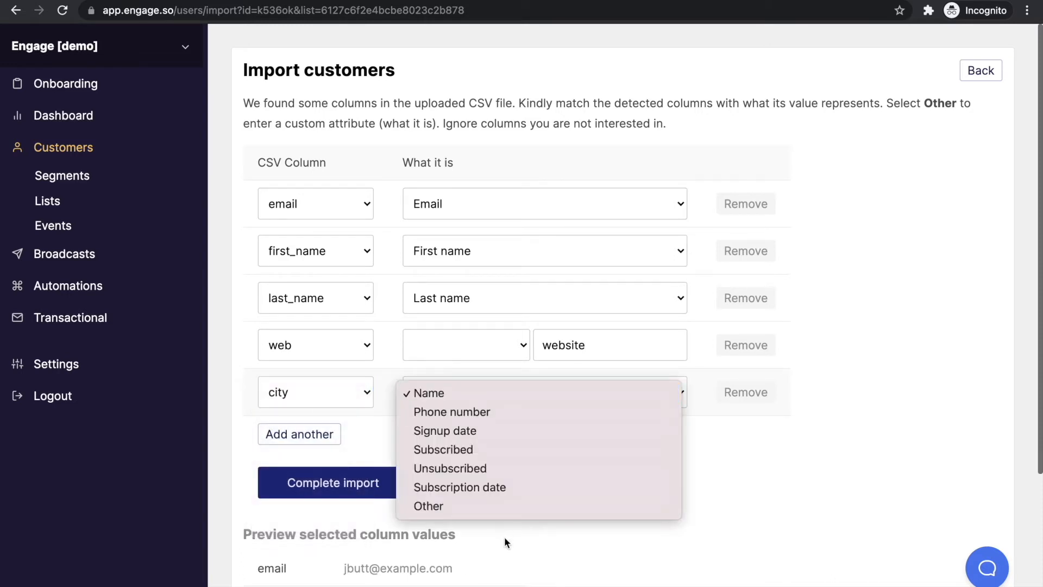
pyautogui.click(497, 507)
pyautogui.click(586, 390)
pyautogui.write('city')
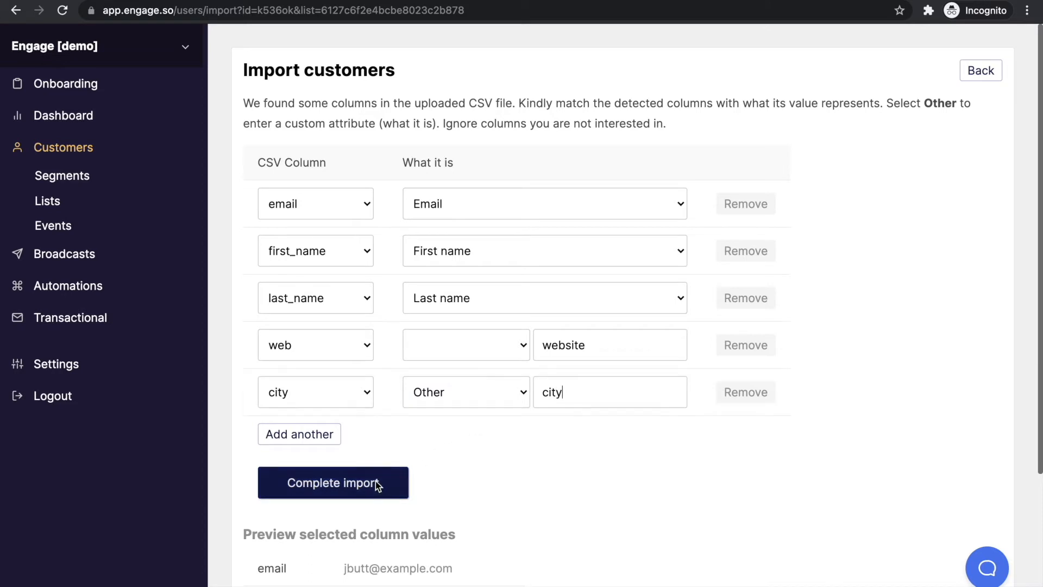
pyautogui.scroll(-5, 380, 481)
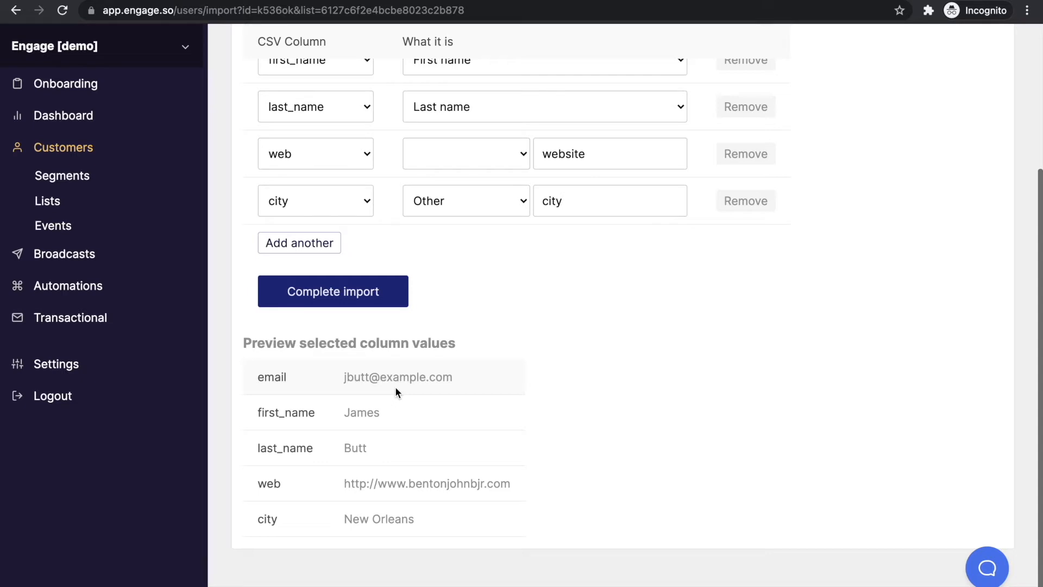
pyautogui.scroll(4, 402, 315)
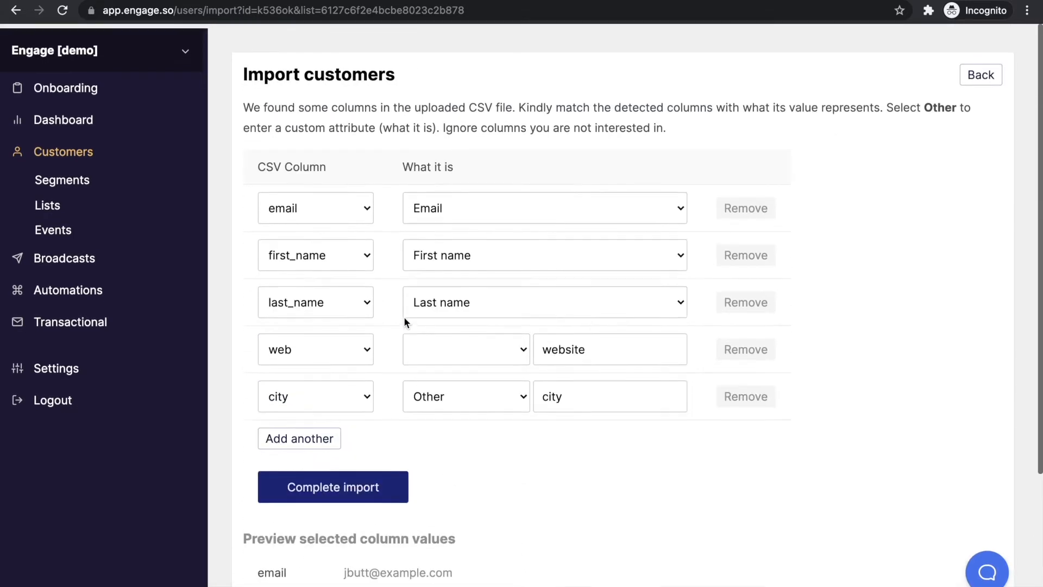
pyautogui.click(401, 481)
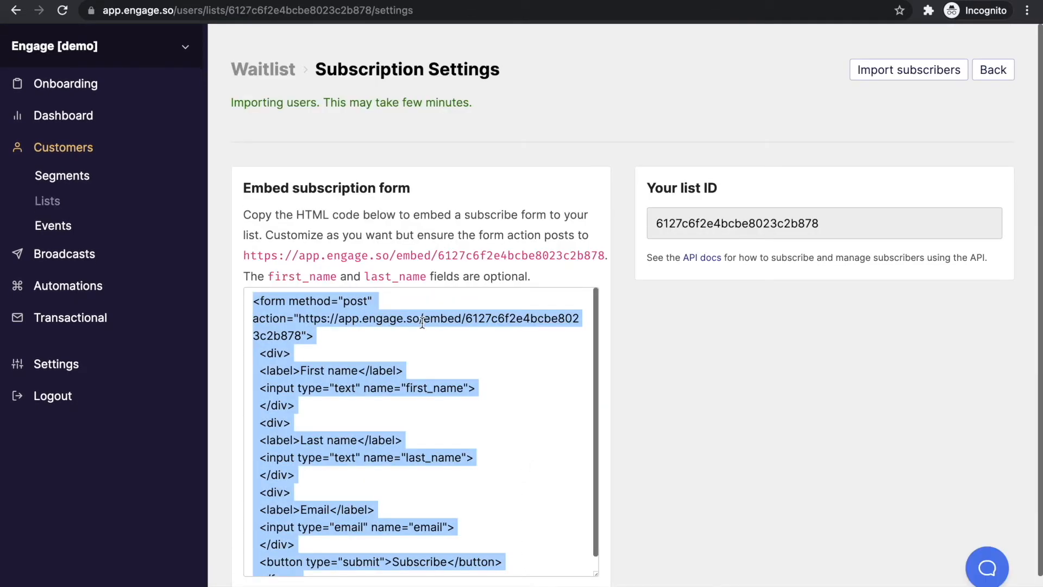
# Check the Subscribe to a List API docs, then select all the embed form code
pyautogui.click(428, 305)
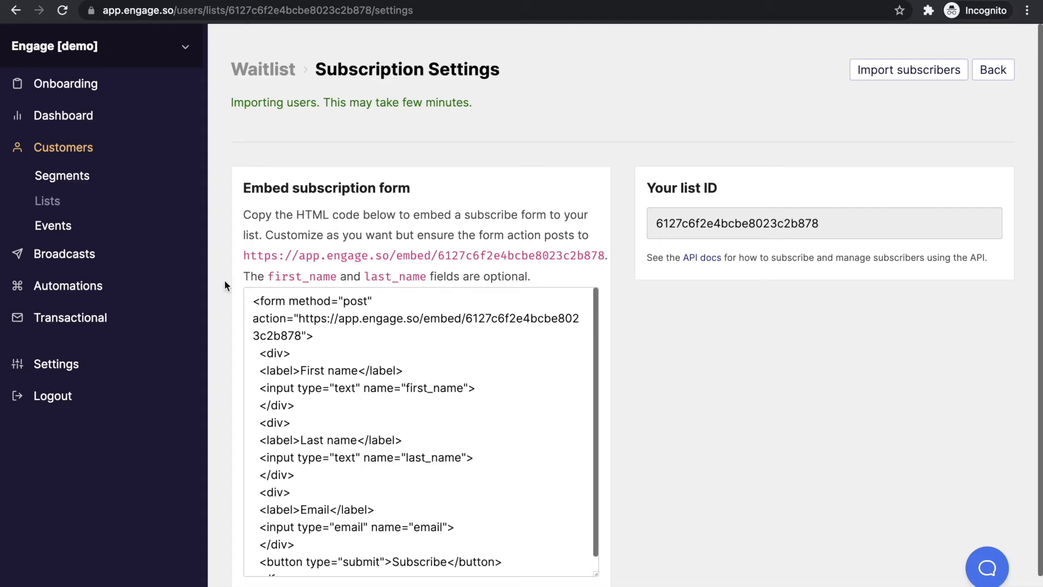
pyautogui.moveTo(243, 256); pyautogui.dragTo(605, 254)
pyautogui.click(722, 329)
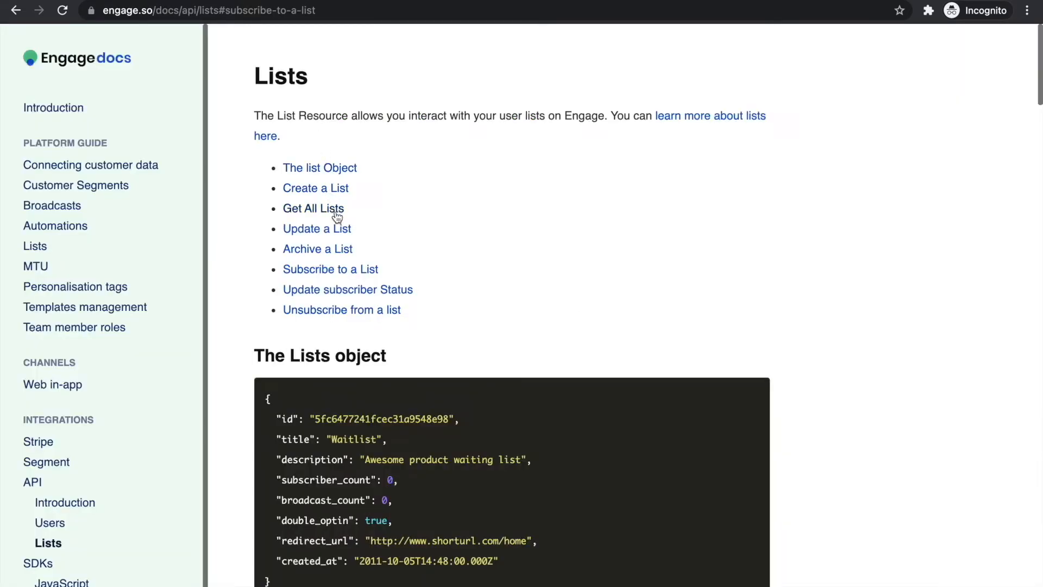
pyautogui.click(350, 270)
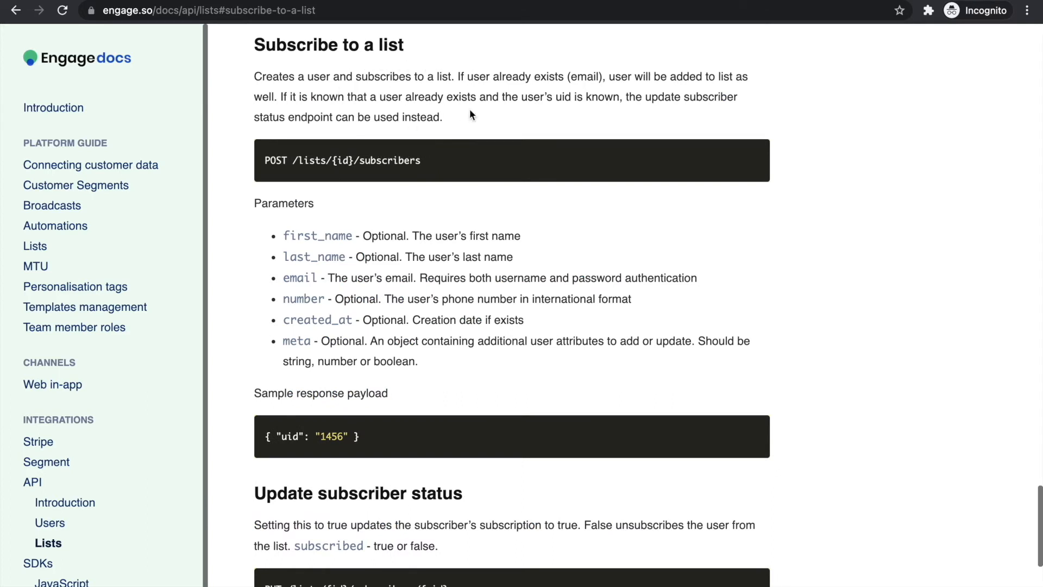
pyautogui.scroll(-4, 482, 293)
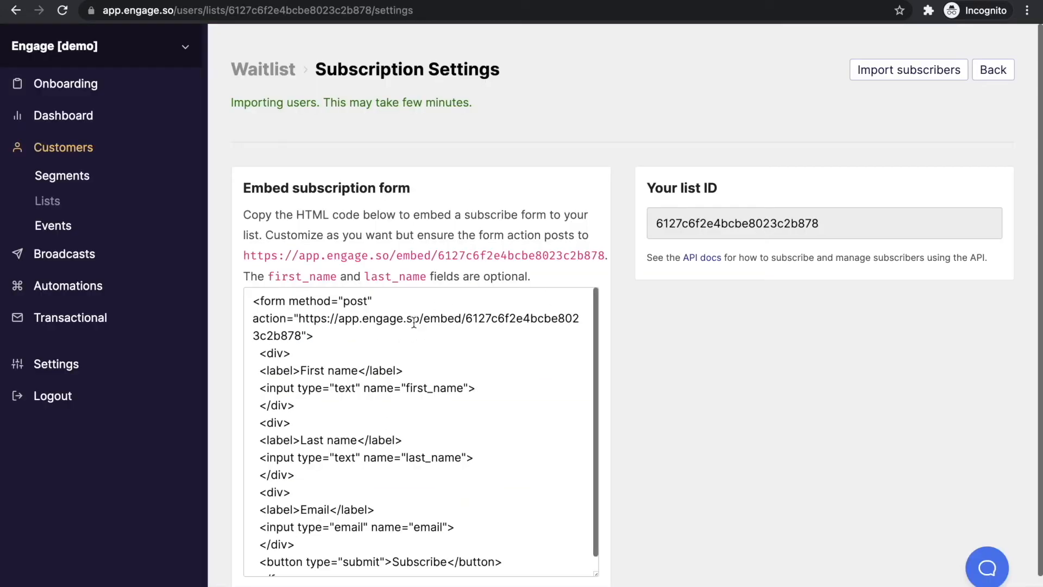
pyautogui.click(412, 321)
pyautogui.press('super+c')
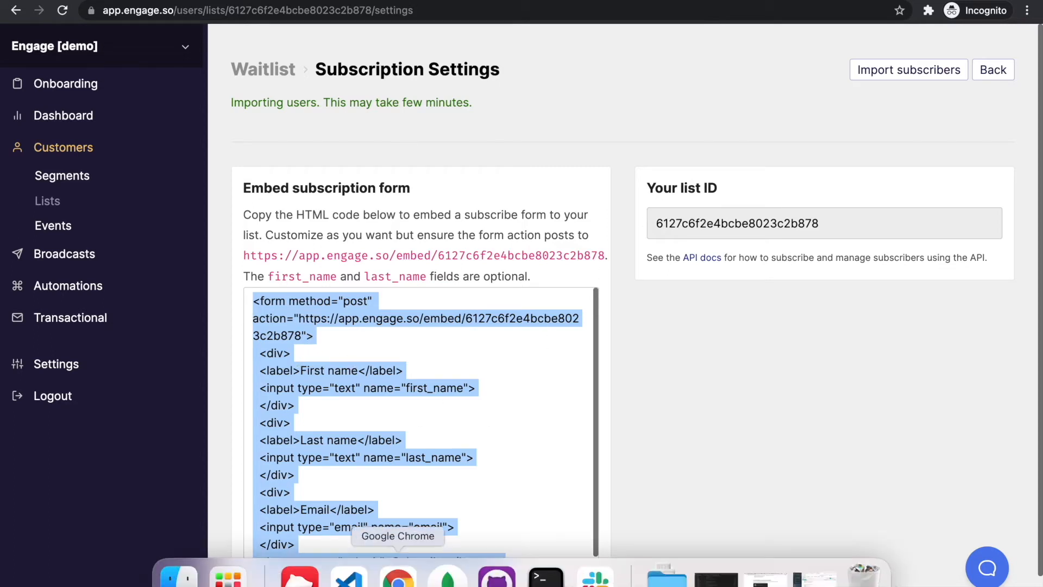
# Paste the Engage signup form into index.html and delete the First and Last name fields
pyautogui.press('super+grave')
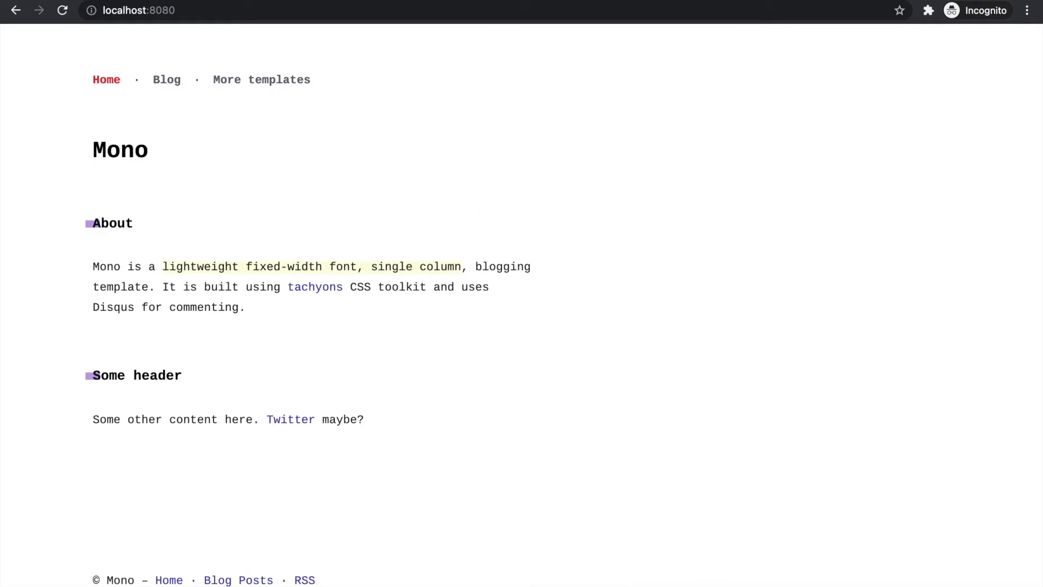
pyautogui.click(348, 577)
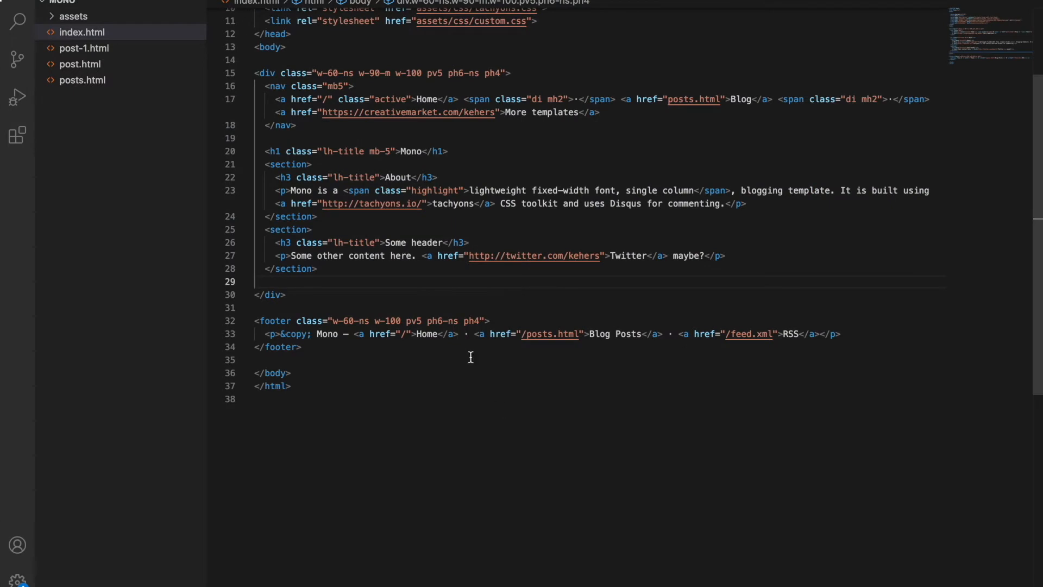
pyautogui.scroll(5, 407, 275)
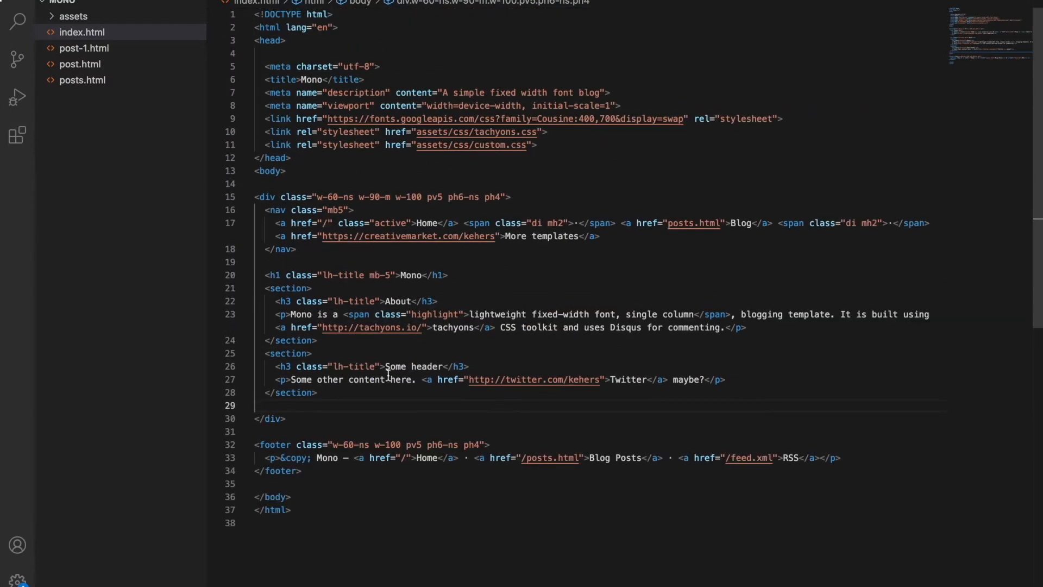
pyautogui.press('super+v')
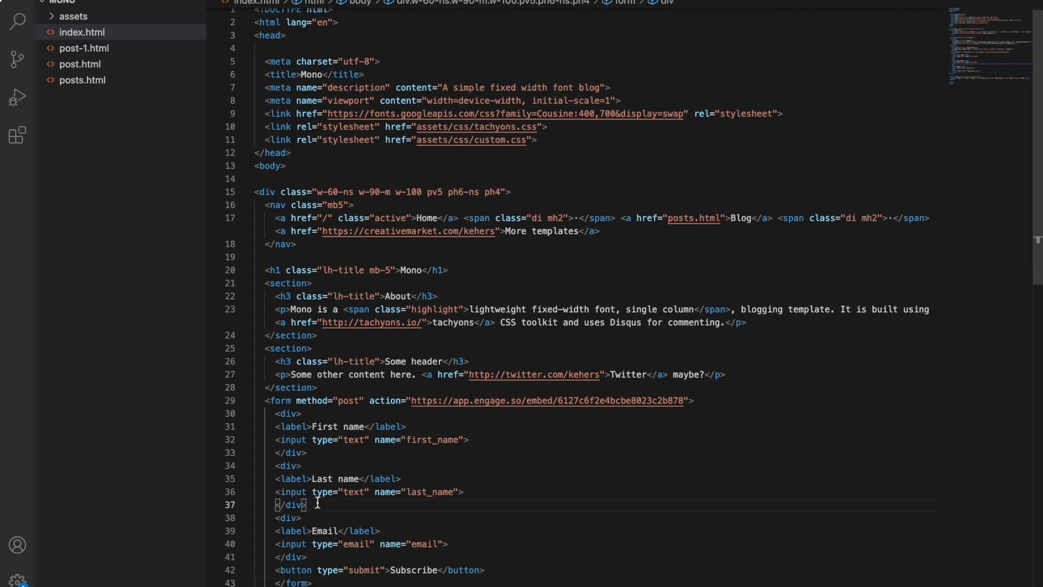
pyautogui.moveTo(302, 518); pyautogui.dragTo(302, 413)
pyautogui.press('BackSpace')
# Duplicate the Email field block into a 'City' field named city
pyautogui.moveTo(379, 439); pyautogui.dragTo(374, 429)
pyautogui.press('Tab')
pyautogui.click(342, 459)
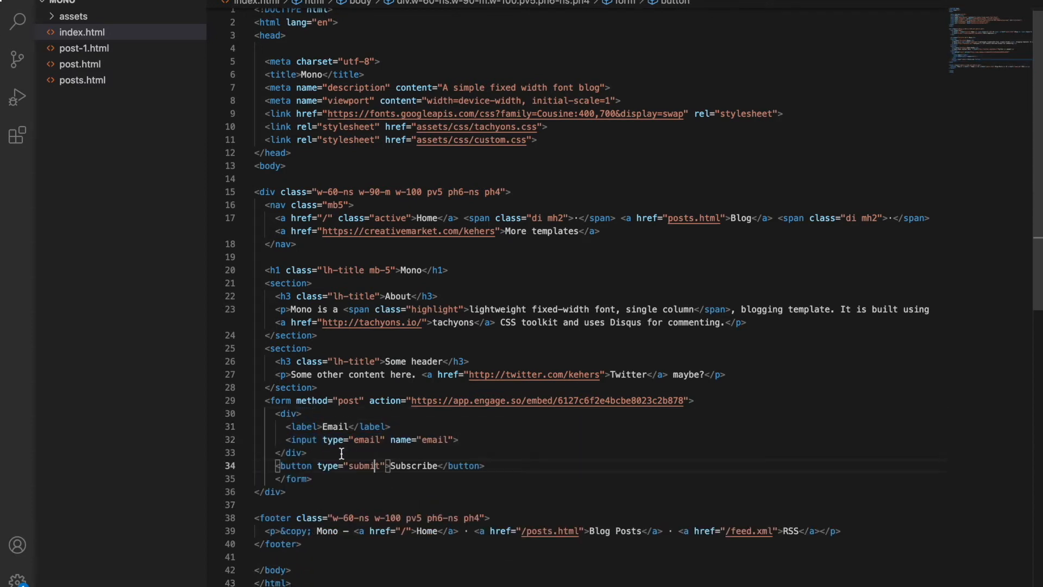
pyautogui.click(344, 414)
pyautogui.hotkey('shift', 'alt', 'Down')
pyautogui.doubleClick(335, 426)
pyautogui.write('City')
pyautogui.doubleClick(435, 440)
pyautogui.write('city')
# Duplicate the City block into a 'Website' field named website
pyautogui.moveTo(276, 413); pyautogui.dragTo(307, 452)
pyautogui.hotkey('shift', 'alt', 'Down')
pyautogui.doubleClick(332, 479)
pyautogui.write('Website')
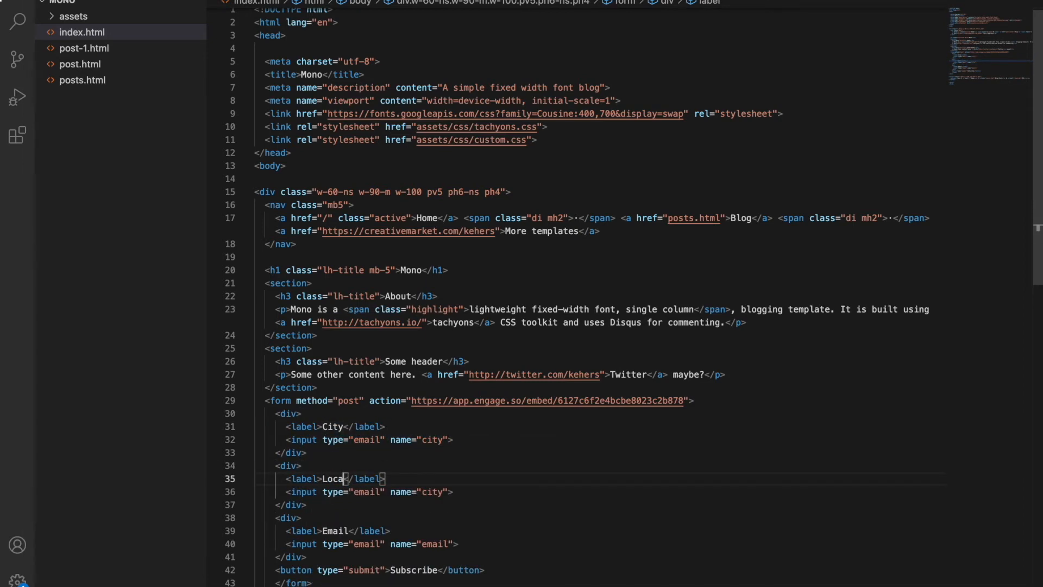
pyautogui.doubleClick(433, 492)
pyautogui.write('website')
# Set the City and Website input types to text and preview the form in the browser
pyautogui.doubleClick(367, 439)
pyautogui.write('text')
pyautogui.doubleClick(367, 492)
pyautogui.write('text')
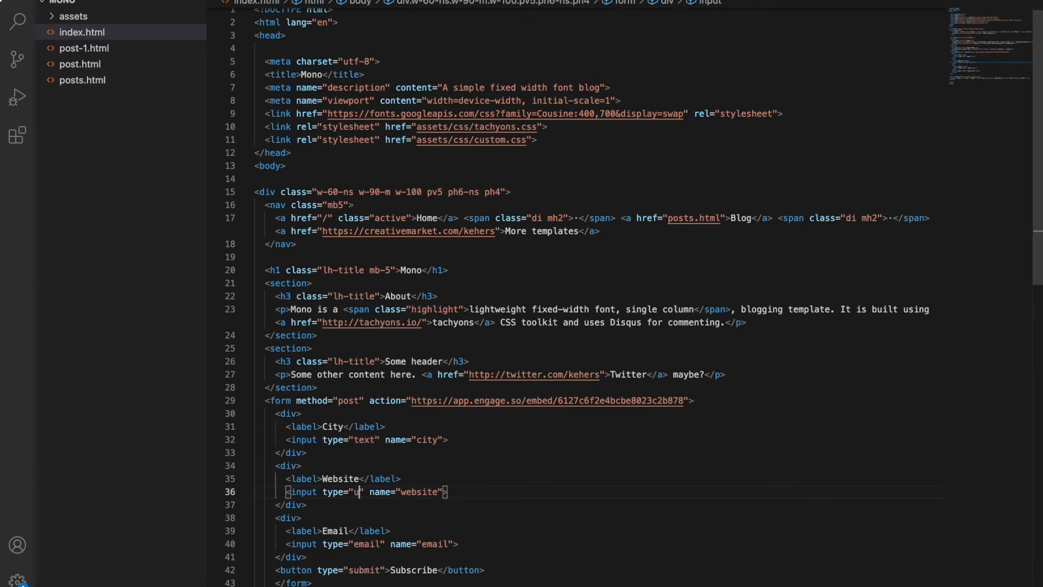
pyautogui.press('super+Tab')
pyautogui.click(172, 477)
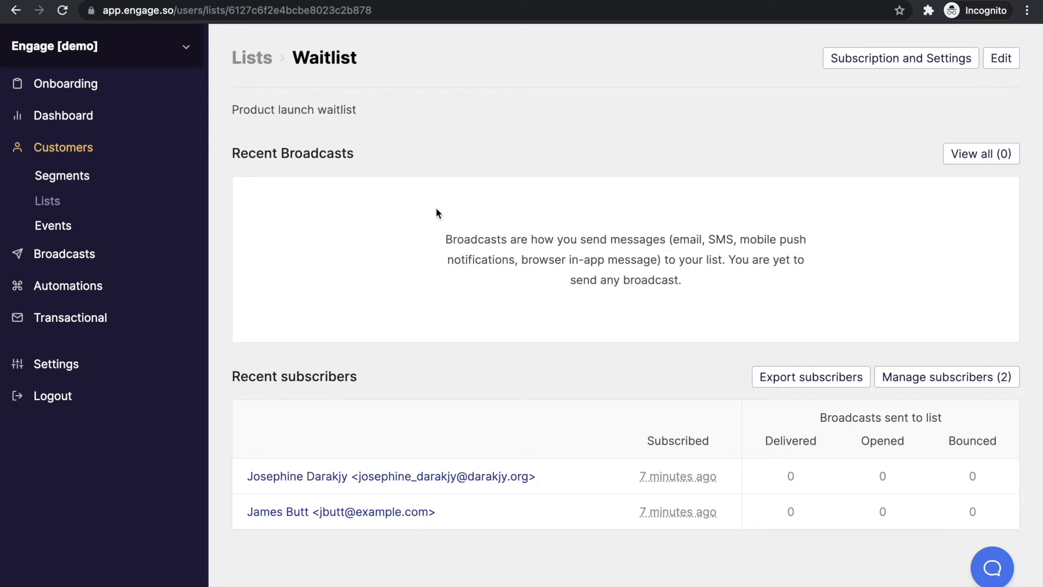
# Create a new automation titled 'Waitlist Campaign'
pyautogui.click(163, 286)
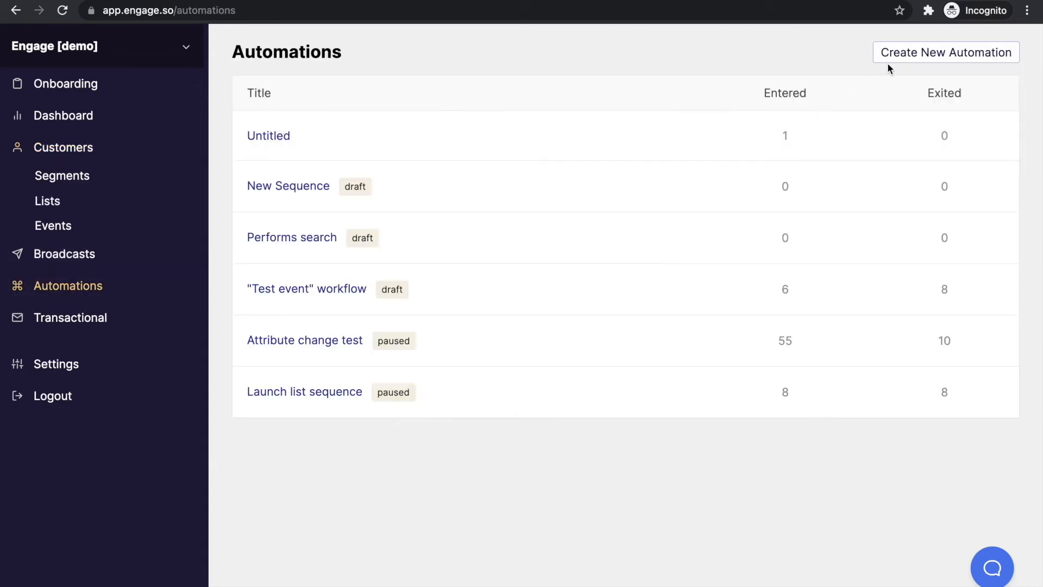
pyautogui.click(922, 55)
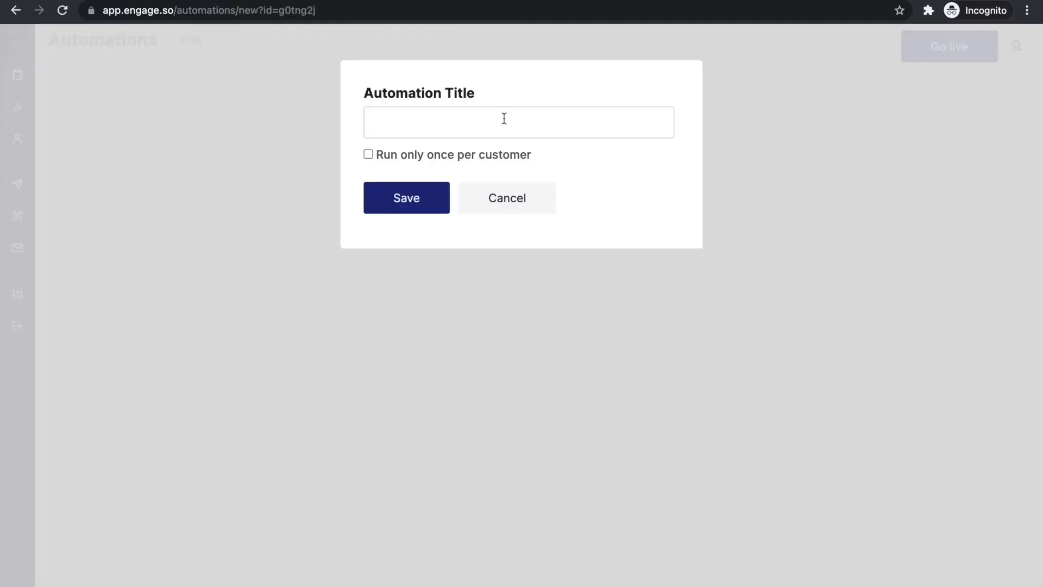
pyautogui.click(505, 121)
pyautogui.write('Waitlist Campaign')
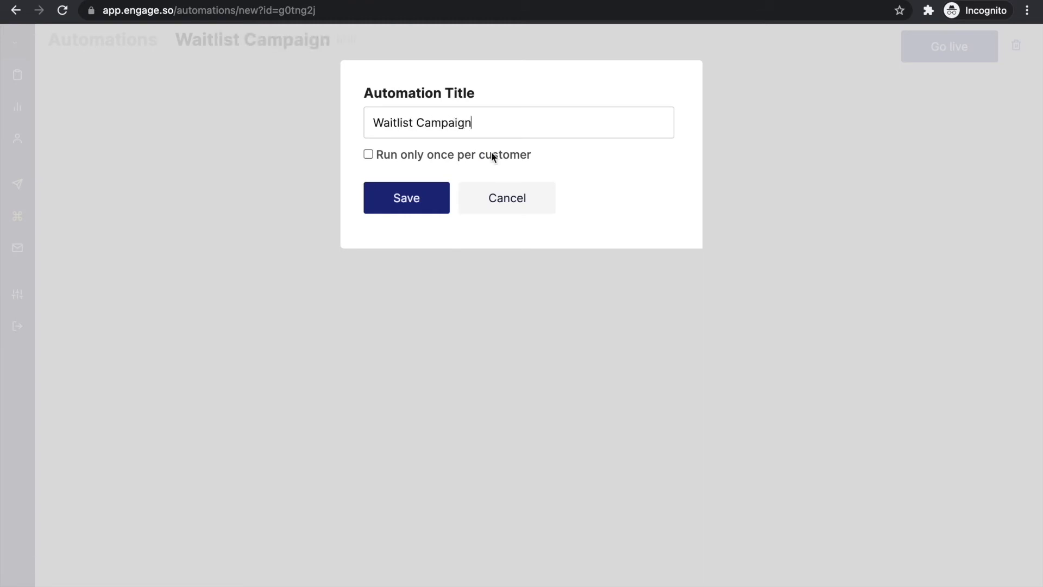
pyautogui.click(410, 202)
# Set the trigger to Customer joins list with the Waitlist list
pyautogui.click(568, 94)
pyautogui.click(490, 158)
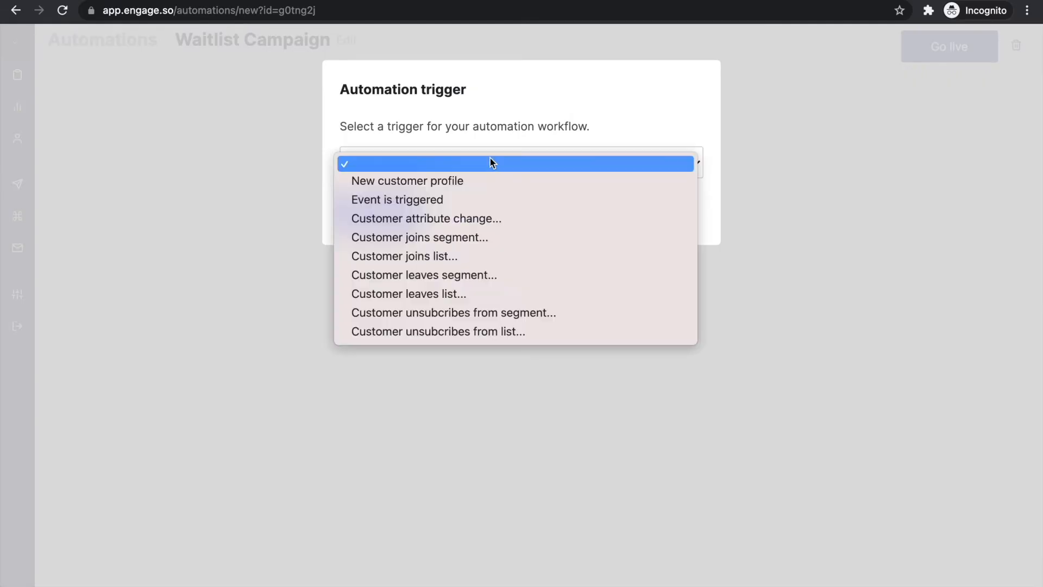
pyautogui.click(456, 257)
pyautogui.click(470, 199)
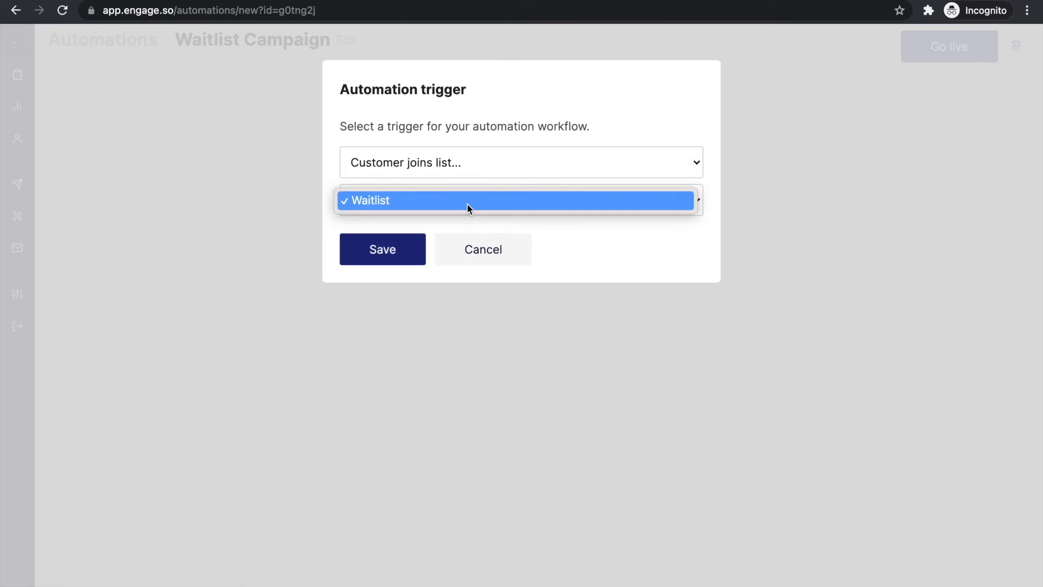
pyautogui.click(467, 204)
pyautogui.click(418, 244)
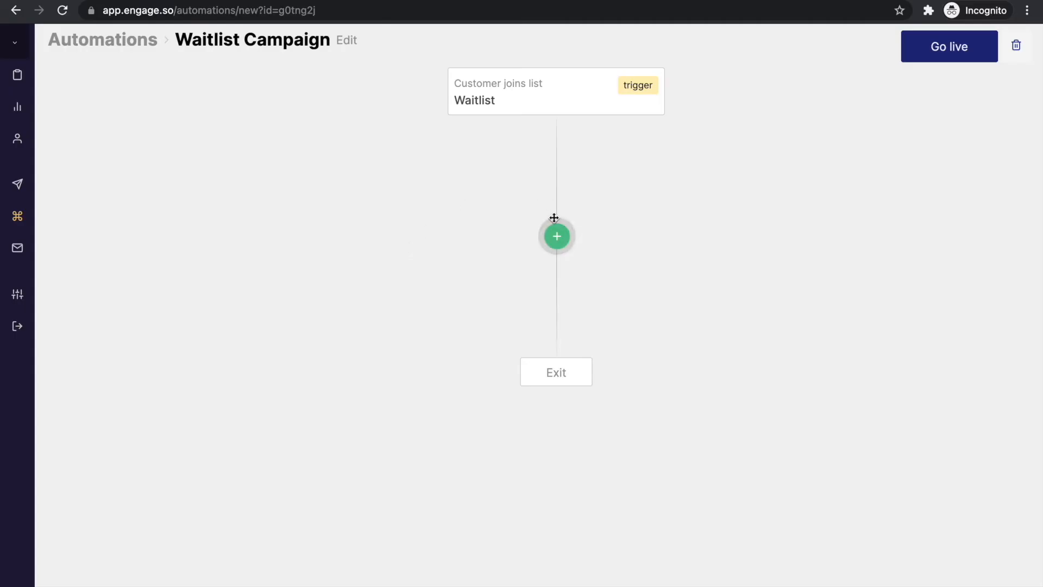
# Add a Send email action with subject 'Thank you for joining our waitlist'
pyautogui.click(556, 236)
pyautogui.click(473, 158)
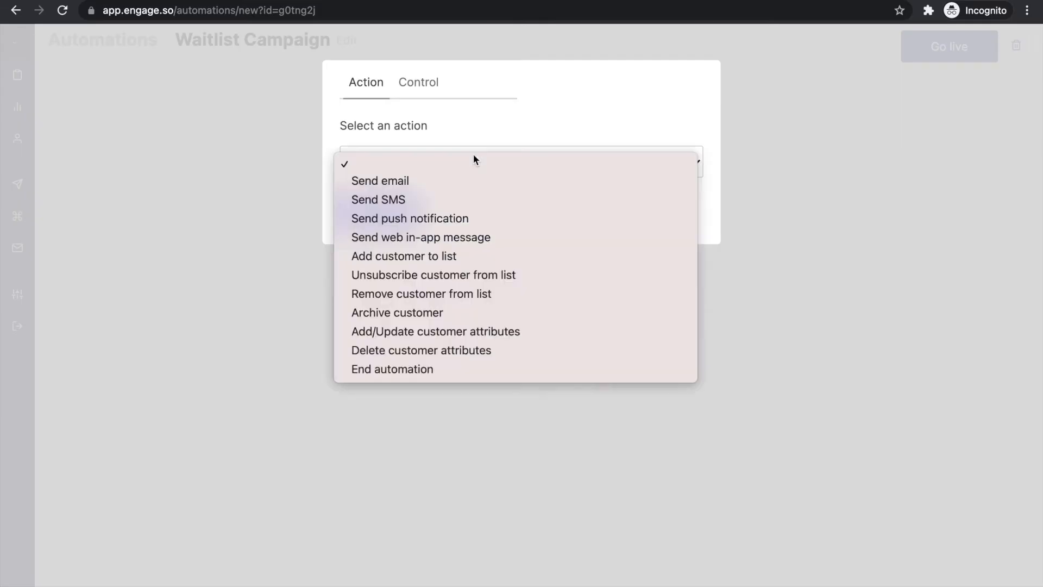
pyautogui.click(421, 182)
pyautogui.click(403, 223)
pyautogui.write('Thank y')
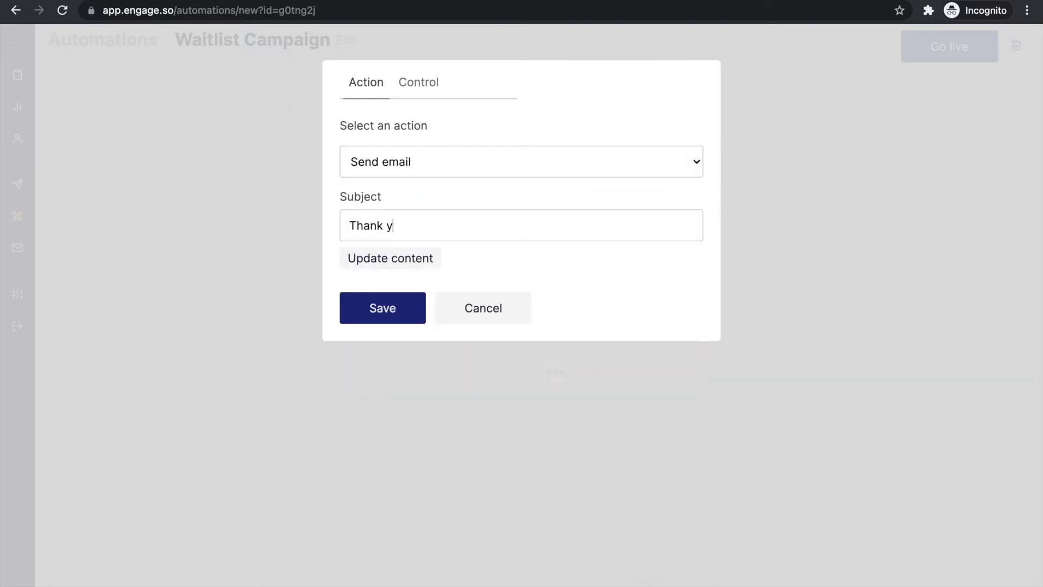
pyautogui.write('ou for joining our waitlist')
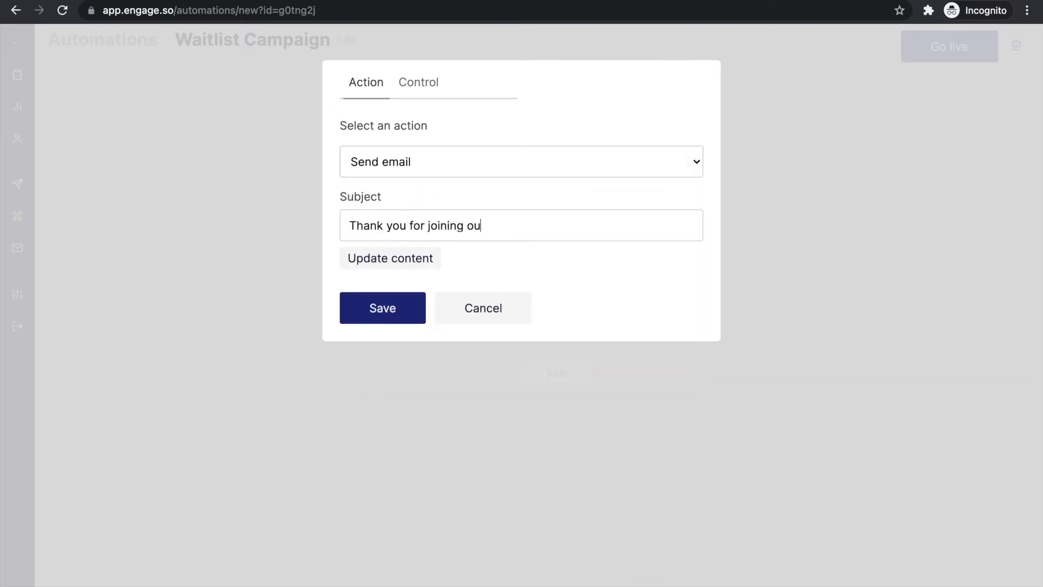
pyautogui.click(384, 265)
# Fill in sender name and email, write the thank-you body ending 'Cheers!', and save the step
pyautogui.click(257, 130)
pyautogui.write('Ope')
pyautogui.press('Tab')
pyautogui.click(208, 286)
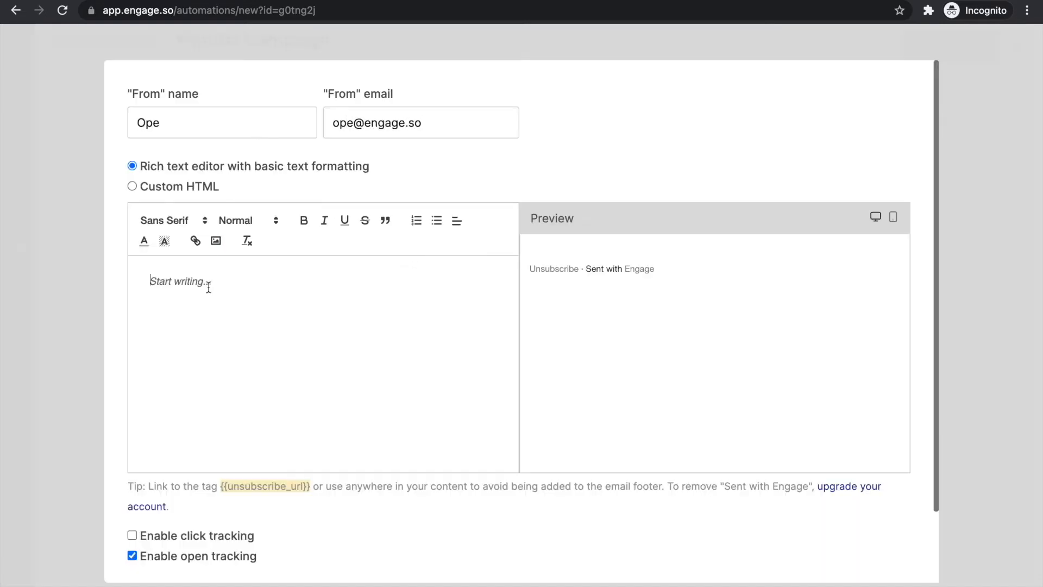
pyautogui.write('Thank you for joining our waitlist. We will continue to update you with progress on development.')
pyautogui.press('Return')
pyautogui.press('Return')
pyautogui.write('Cheers!')
pyautogui.scroll(-1, 201, 348)
pyautogui.scroll(-1, 190, 407)
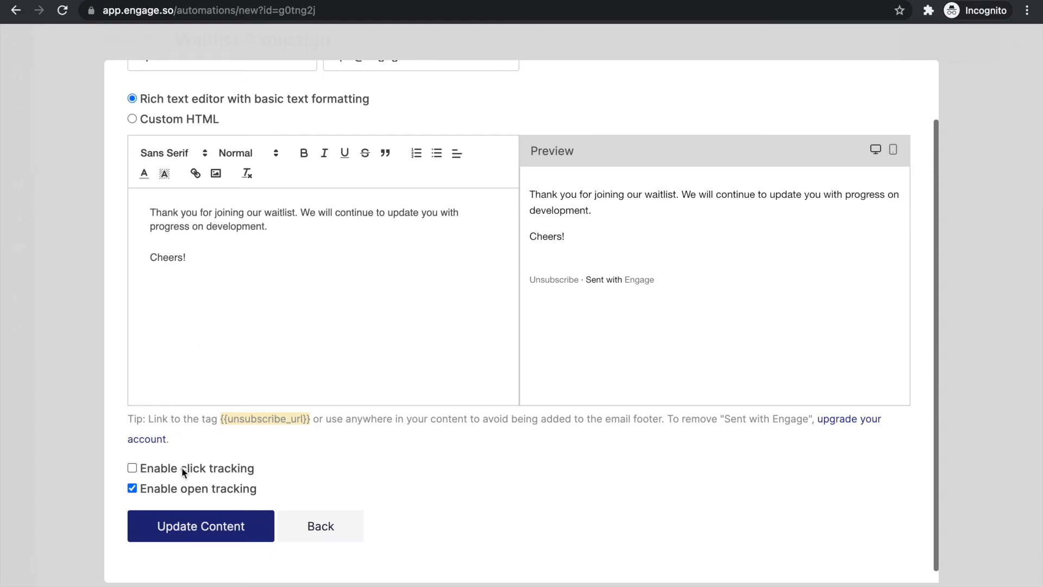
pyautogui.click(168, 529)
pyautogui.click(374, 315)
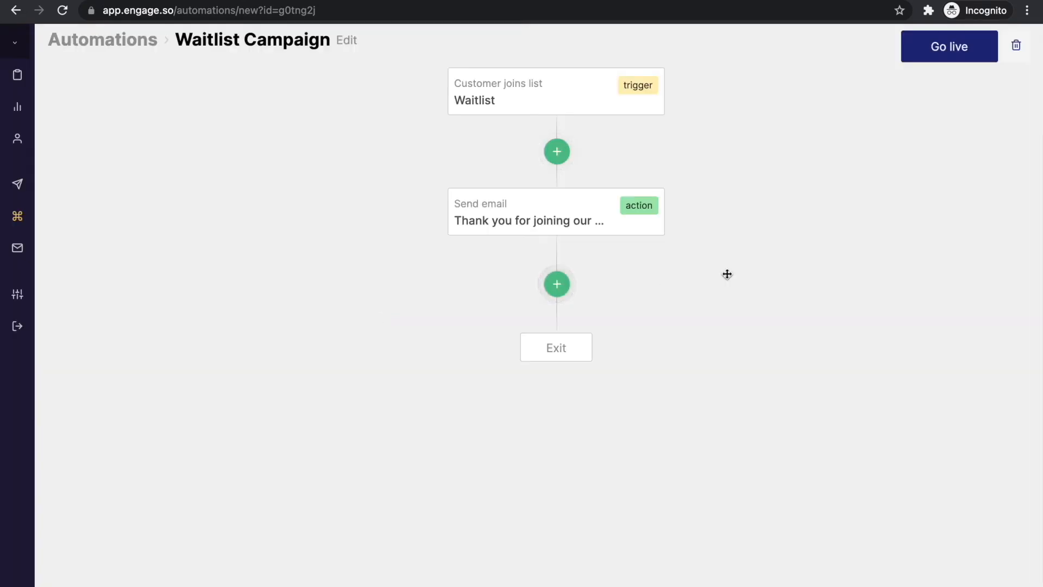
# Insert a 2-minute delay between the trigger and the thank-you email
pyautogui.click(557, 153)
pyautogui.click(407, 85)
pyautogui.click(428, 156)
pyautogui.click(428, 179)
pyautogui.click(378, 204)
pyautogui.write('2')
pyautogui.click(431, 193)
pyautogui.click(426, 174)
pyautogui.click(383, 241)
# Add a 5-minute delay after the thank-you email
pyautogui.click(548, 428)
pyautogui.click(420, 84)
pyautogui.click(389, 156)
pyautogui.click(388, 173)
pyautogui.click(353, 191)
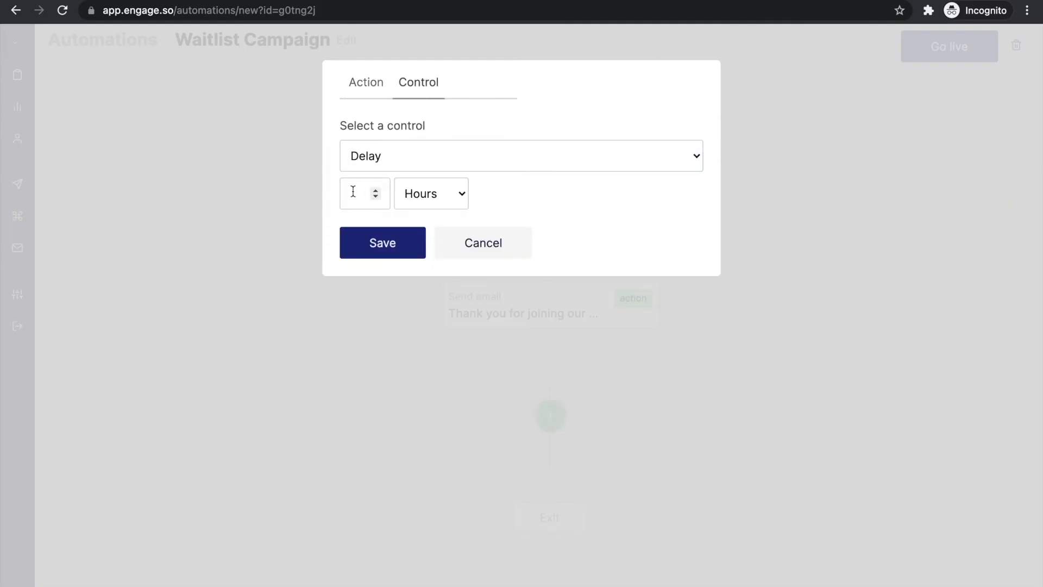
pyautogui.write('5')
pyautogui.click(431, 193)
pyautogui.click(426, 174)
pyautogui.click(436, 196)
pyautogui.click(438, 235)
pyautogui.click(432, 193)
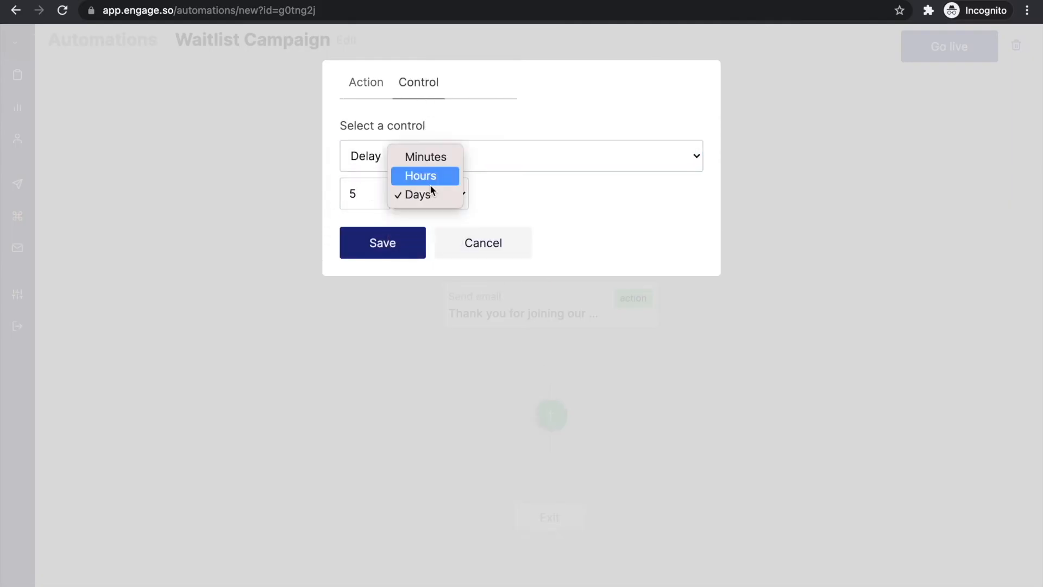
pyautogui.click(426, 156)
# Add a Send email step after the delay with subject 'Have you seen our latest video?'
pyautogui.click(382, 242)
pyautogui.click(551, 364)
pyautogui.click(440, 162)
pyautogui.click(432, 181)
pyautogui.write('Have you seen our latest video?')
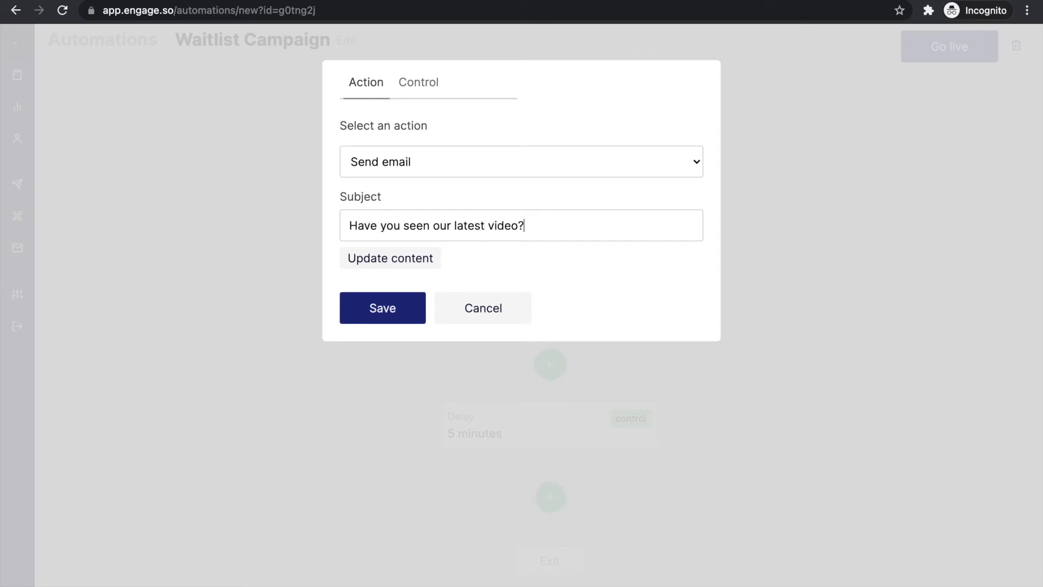
# Fill in the sender name, sender email and body, enable click tracking, and save the email step
pyautogui.click(354, 259)
pyautogui.scroll(3, 233, 105)
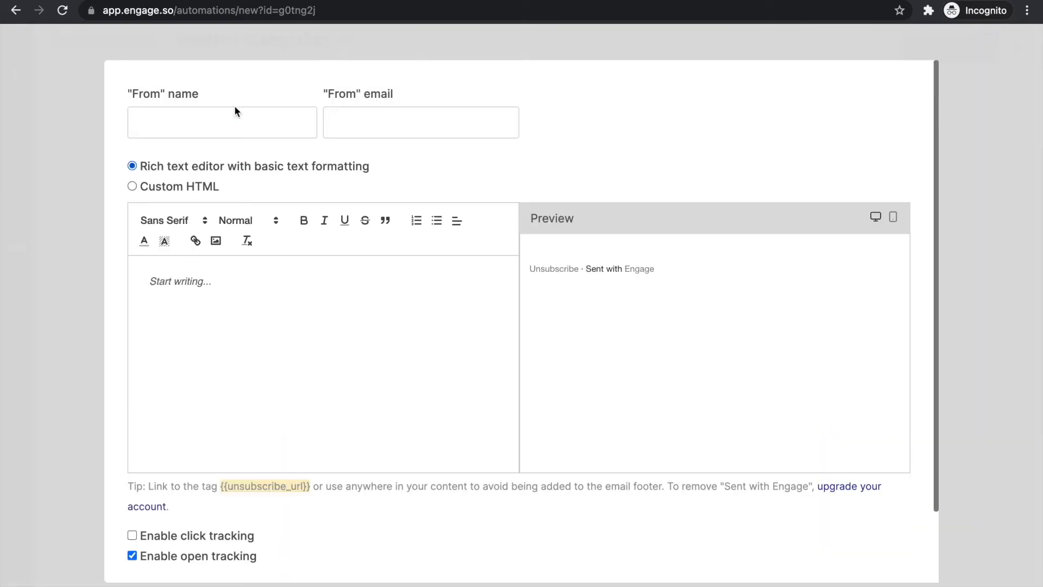
pyautogui.click(253, 116)
pyautogui.write('Ope')
pyautogui.press('Tab')
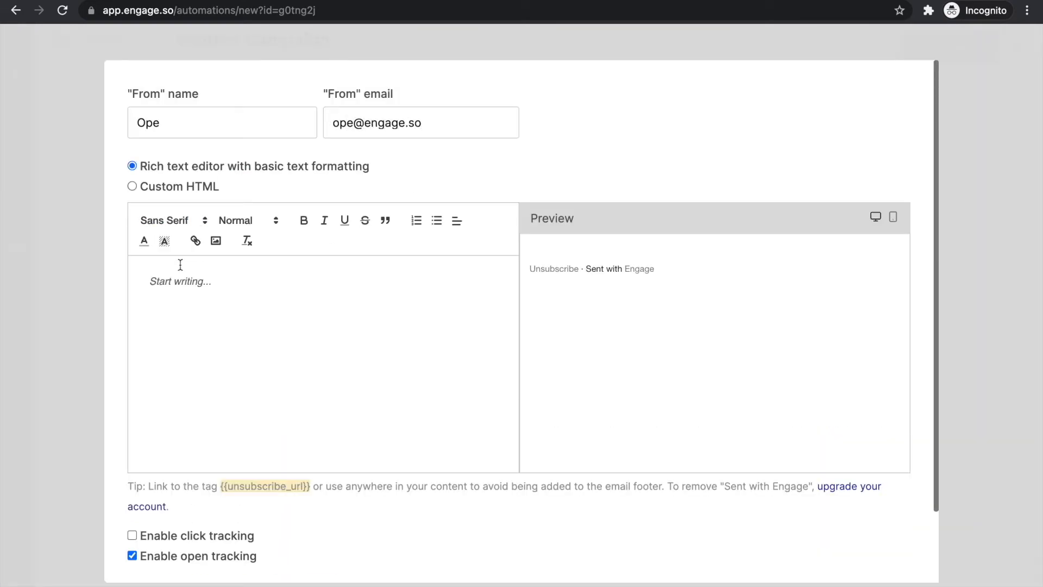
pyautogui.click(182, 281)
pyautogui.write('W')
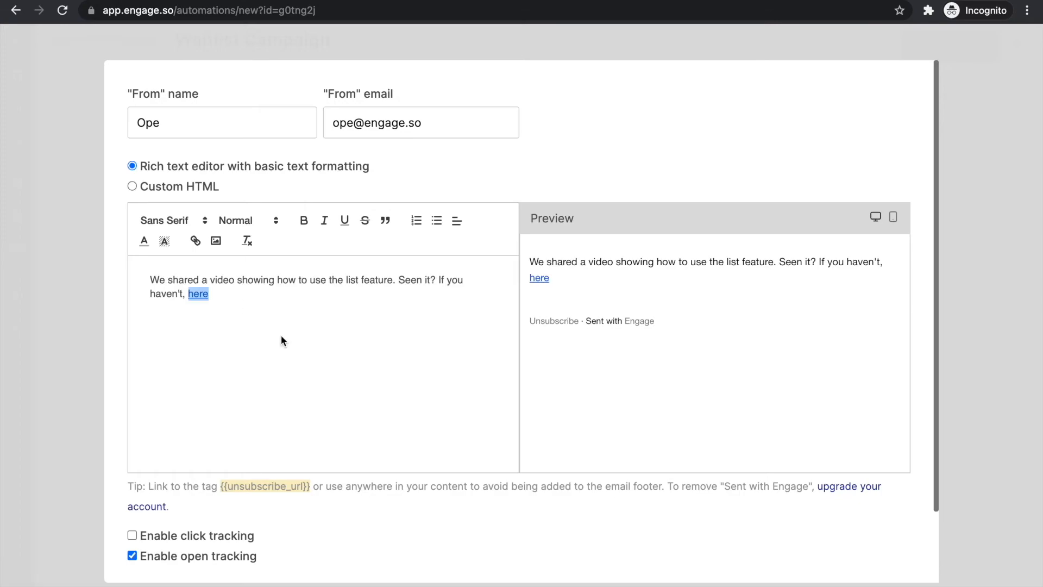
pyautogui.scroll(-2, 281, 334)
pyautogui.click(183, 468)
pyautogui.click(206, 522)
pyautogui.click(379, 310)
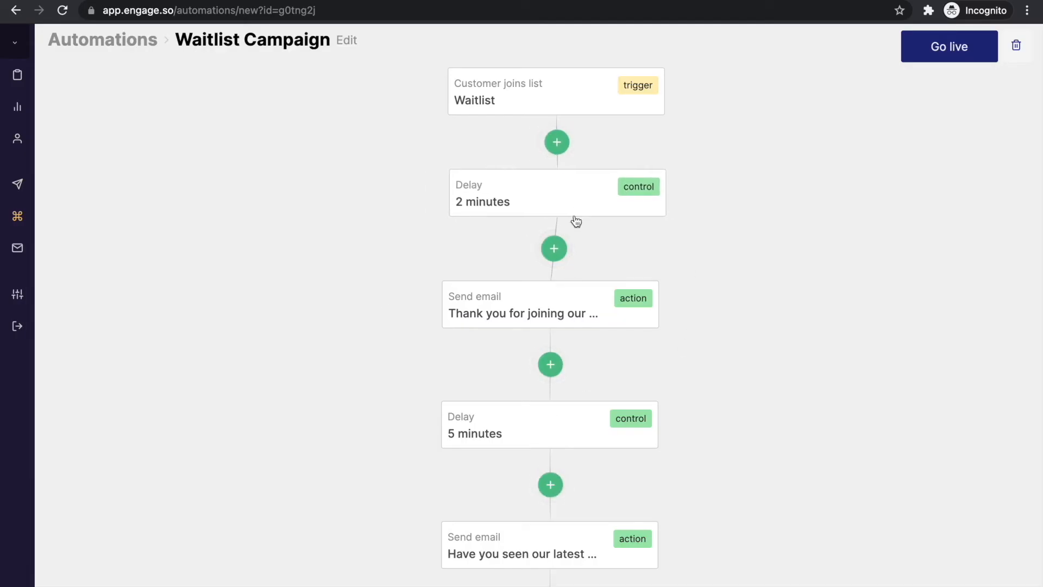
# Tidy the workflow by repositioning the 5-minute delay and final send-email nodes
pyautogui.moveTo(558, 438); pyautogui.dragTo(571, 432)
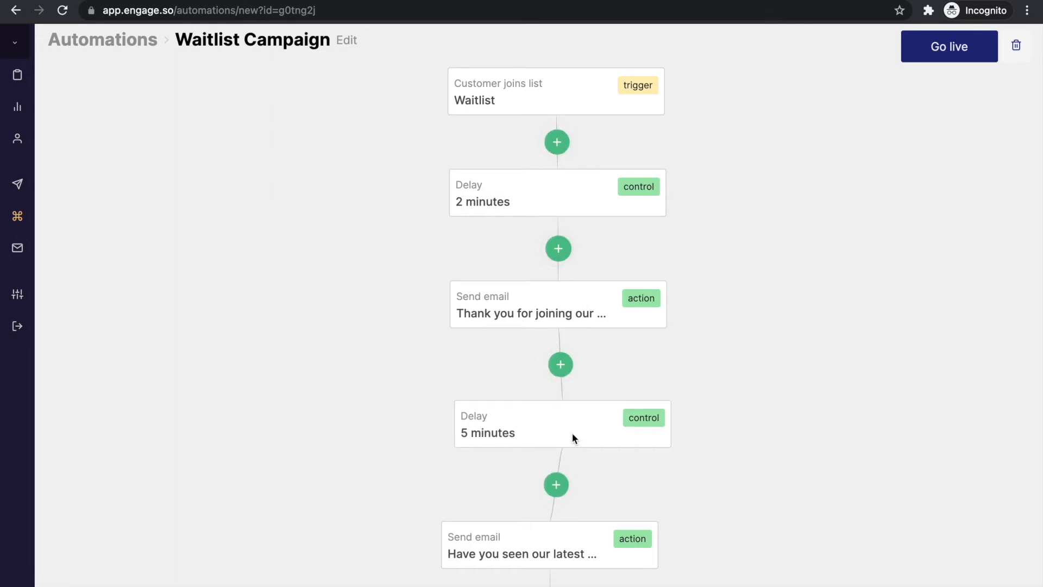
pyautogui.moveTo(586, 528); pyautogui.dragTo(530, 535)
pyautogui.moveTo(654, 489); pyautogui.dragTo(645, 335)
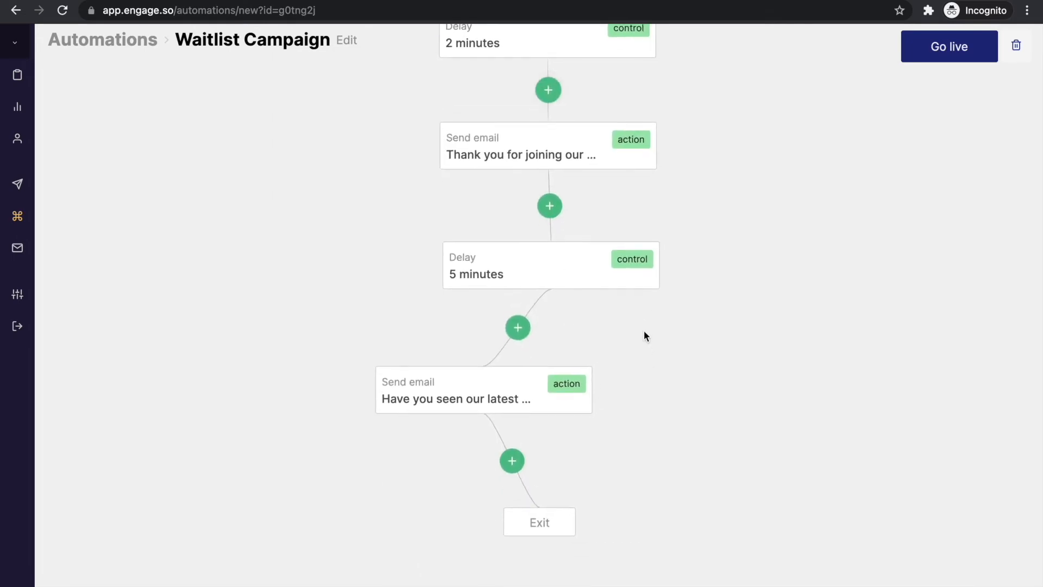
pyautogui.moveTo(787, 377); pyautogui.dragTo(778, 560)
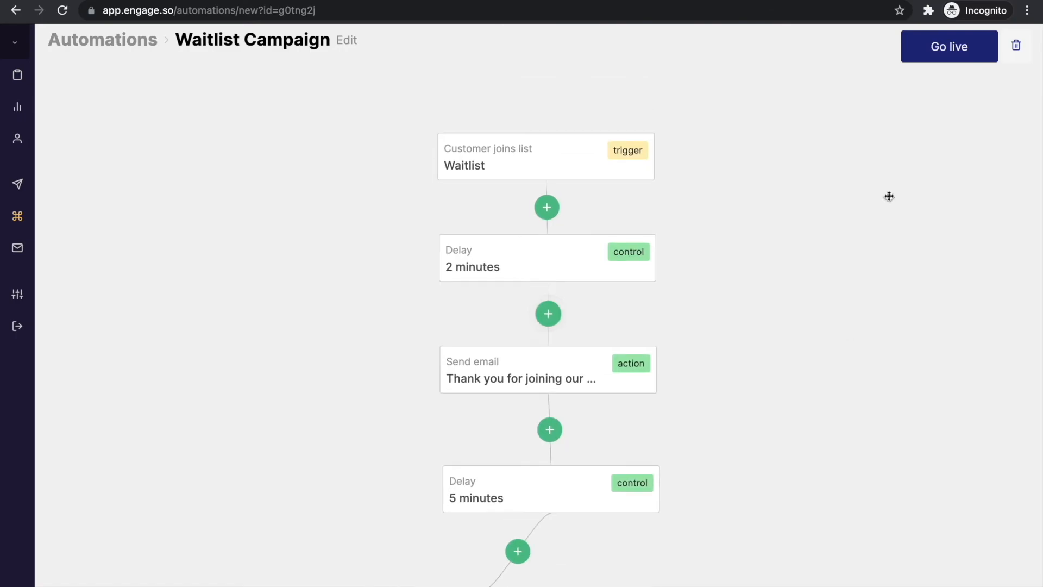
# Make the Waitlist Campaign automation live and review its stages on the overview
pyautogui.click(932, 53)
pyautogui.click(444, 131)
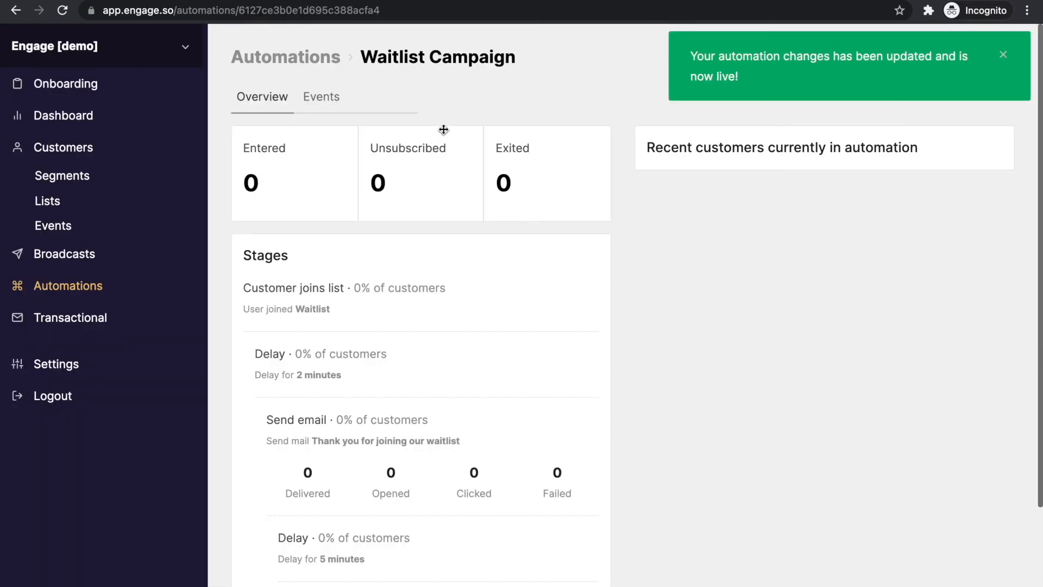
pyautogui.click(1002, 55)
pyautogui.scroll(-3, 703, 276)
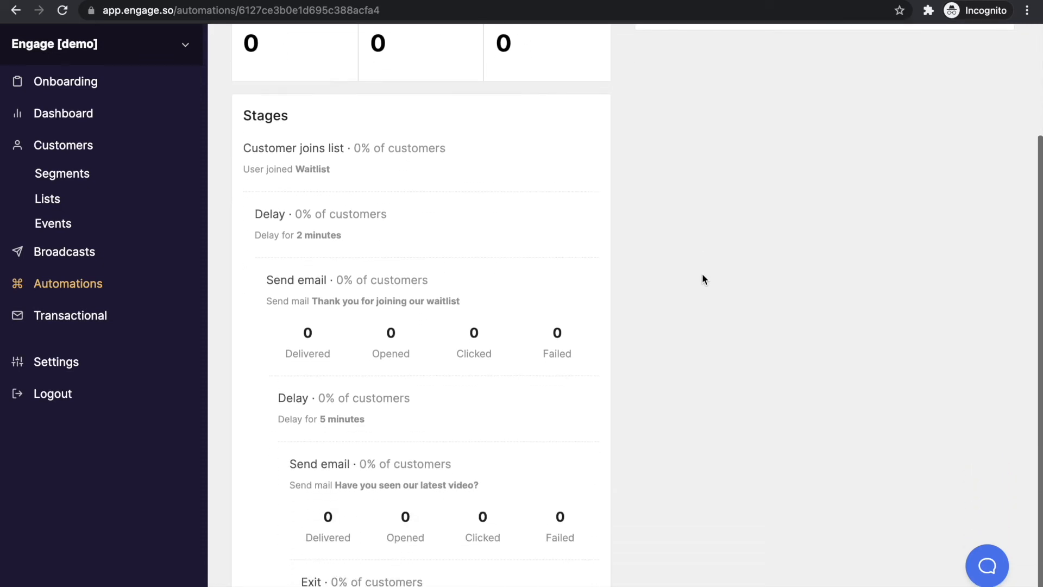
pyautogui.scroll(3, 703, 278)
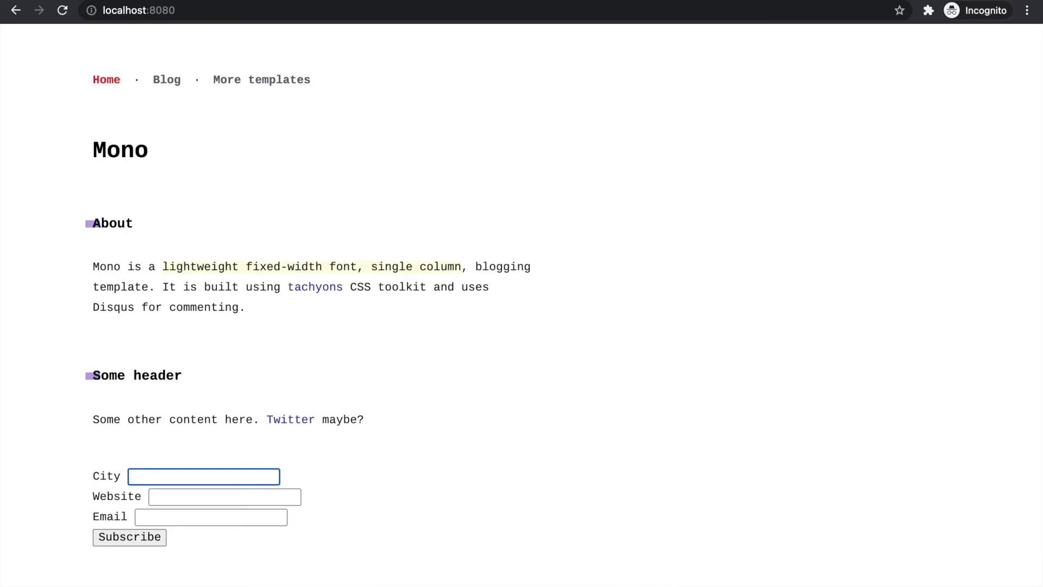
# In index.html, duplicate the City field block as a 'First name' field named first_name
pyautogui.moveTo(349, 578)
pyautogui.click(348, 577)
pyautogui.scroll(-1, 337, 397)
pyautogui.moveTo(307, 419); pyautogui.dragTo(302, 379)
pyautogui.hotkey('shift', 'alt', 'Down')
pyautogui.hotkey('shift', 'alt', 'Down')
pyautogui.doubleClick(331, 393)
pyautogui.write('First name')
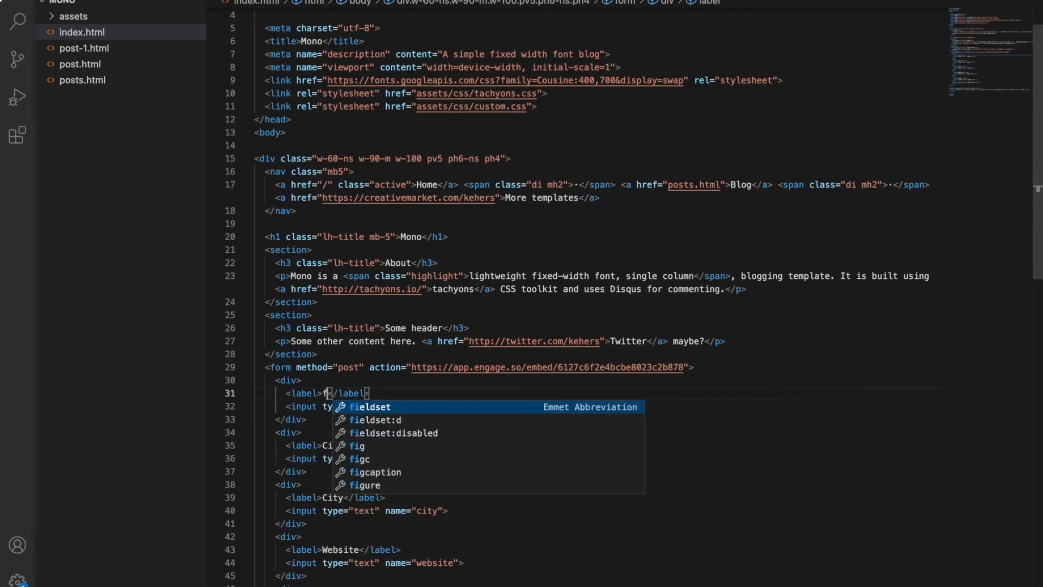
pyautogui.click(317, 471)
pyautogui.moveTo(317, 471); pyautogui.dragTo(304, 419)
pyautogui.press('BackSpace')
pyautogui.doubleClick(427, 406)
pyautogui.write('first_name')
pyautogui.scroll(-4, 543, 325)
# Submit the blog signup form with a test first name, city Lagos and a website
pyautogui.press('super+Tab')
pyautogui.click(258, 473)
pyautogui.write('Opeyemi')
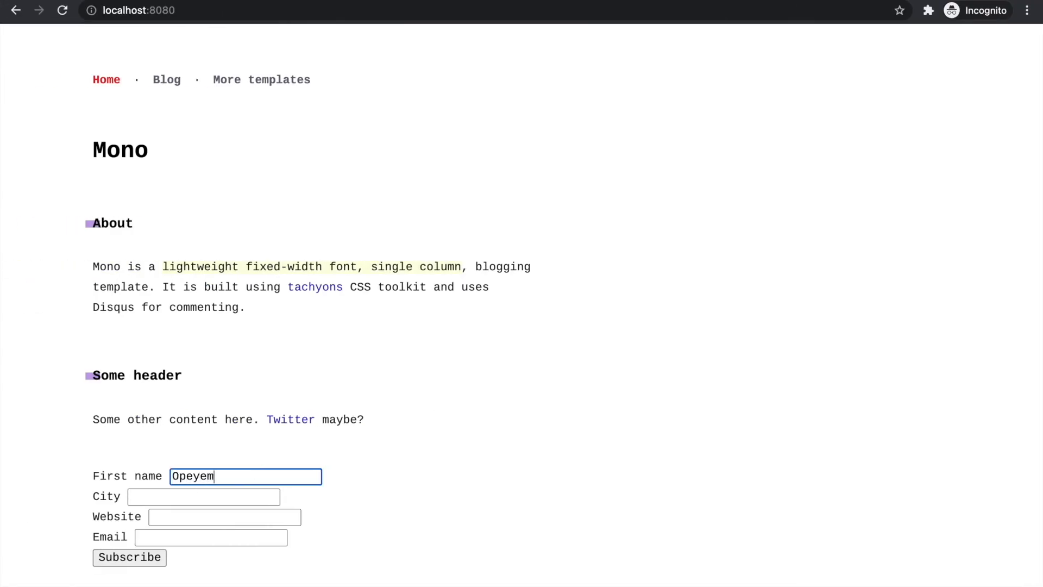
pyautogui.click(233, 495)
pyautogui.write('Lagos')
pyautogui.press('Tab')
pyautogui.write('oemb')
pyautogui.press('BackSpace')
pyautogui.press('BackSpace')
pyautogui.press('BackSpace')
pyautogui.write('bem.be/')
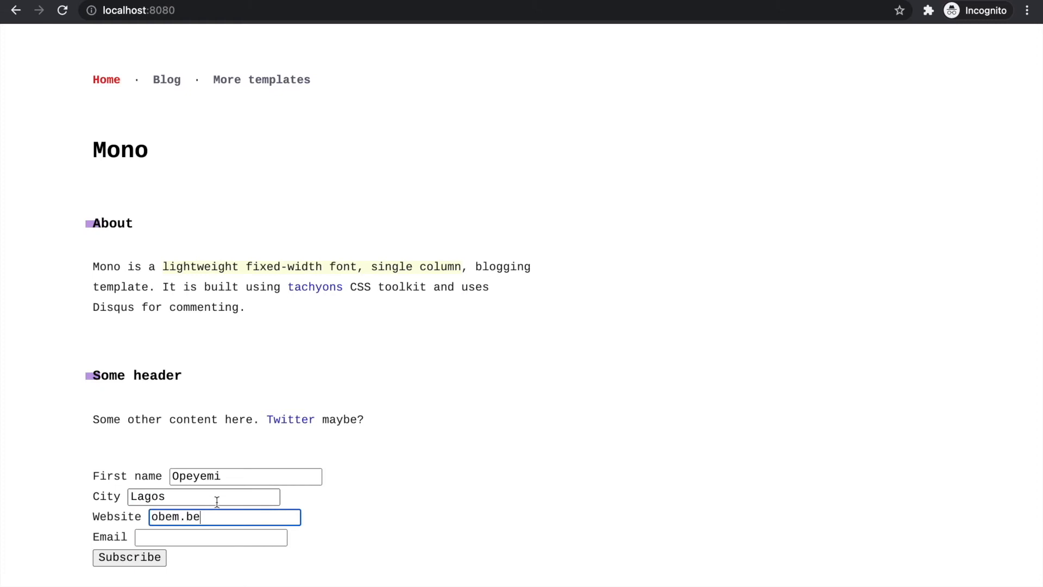
pyautogui.press('Return')
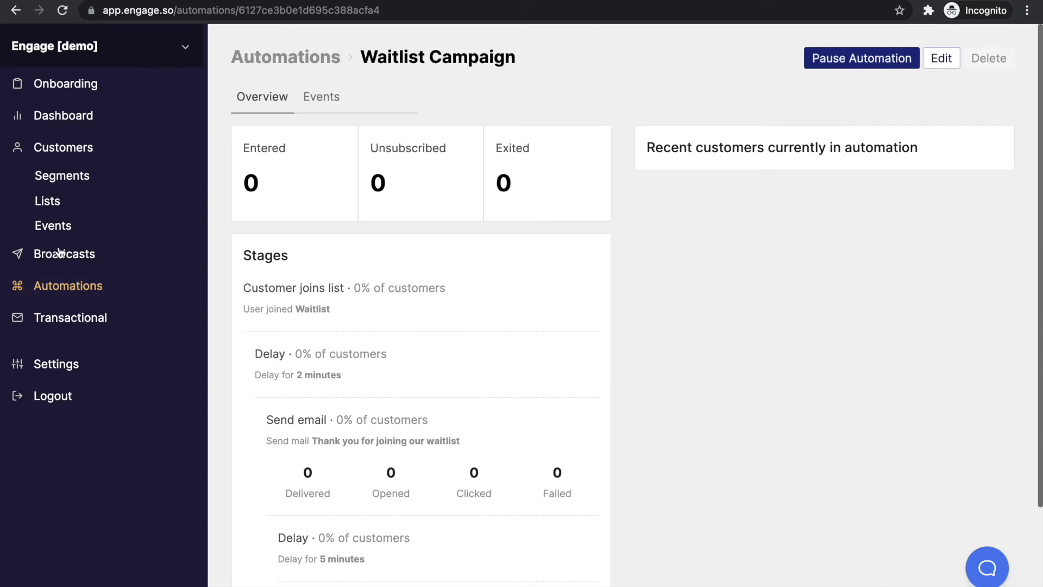
# Confirm the new subscriber in the Waitlist list, then open the Waitlist Campaign automation
pyautogui.click(48, 202)
pyautogui.click(271, 152)
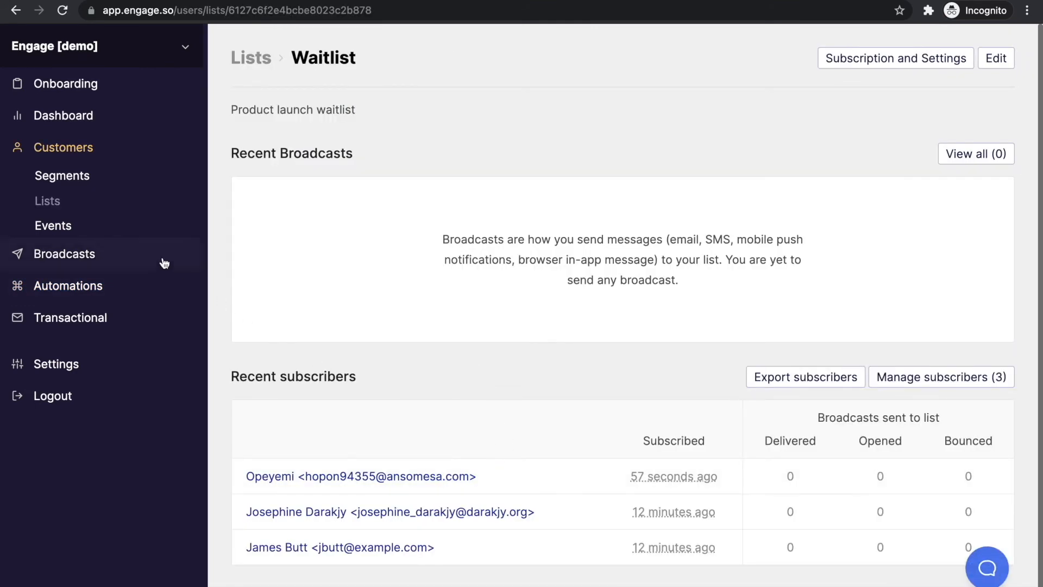
pyautogui.click(109, 285)
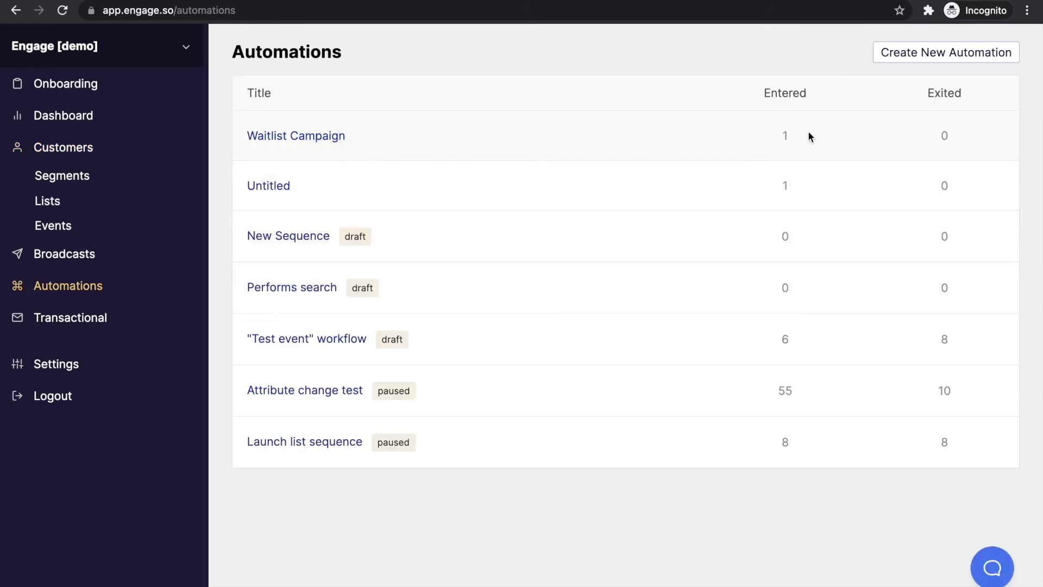
pyautogui.click(334, 135)
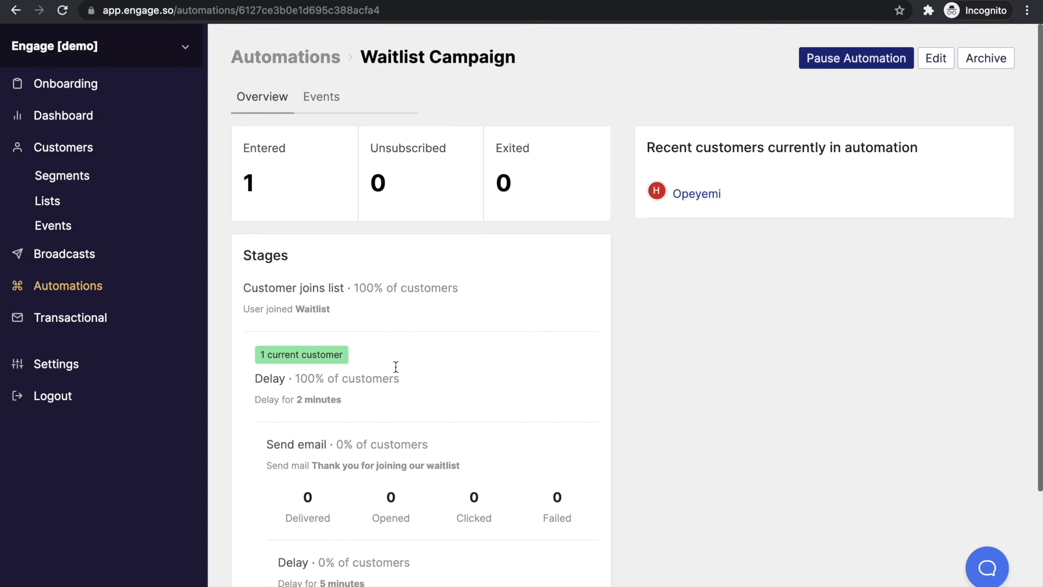
# Check the automation's Events log and overview stats showing the thank-you email delivered
pyautogui.click(325, 100)
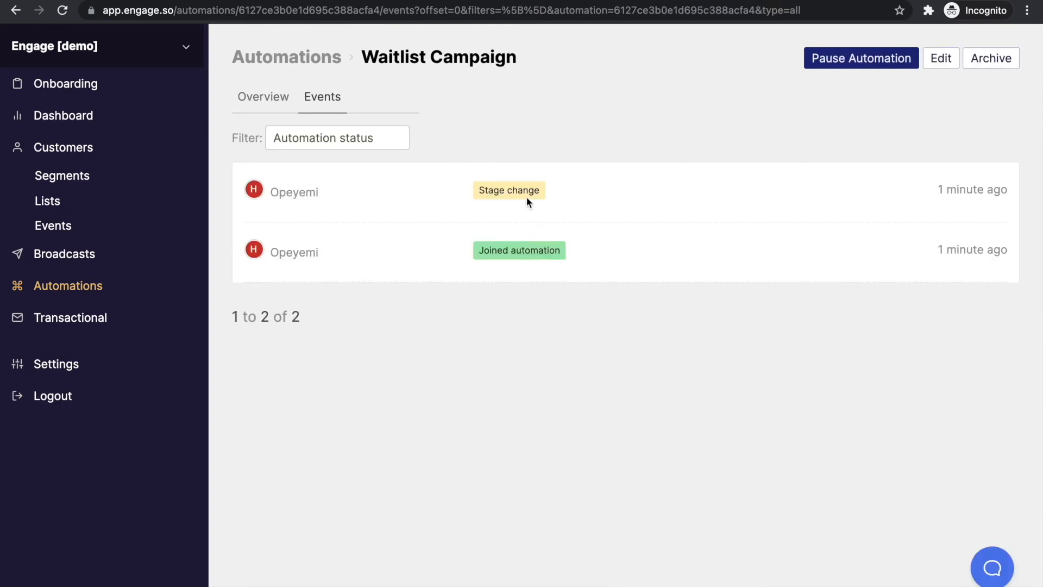
pyautogui.click(263, 99)
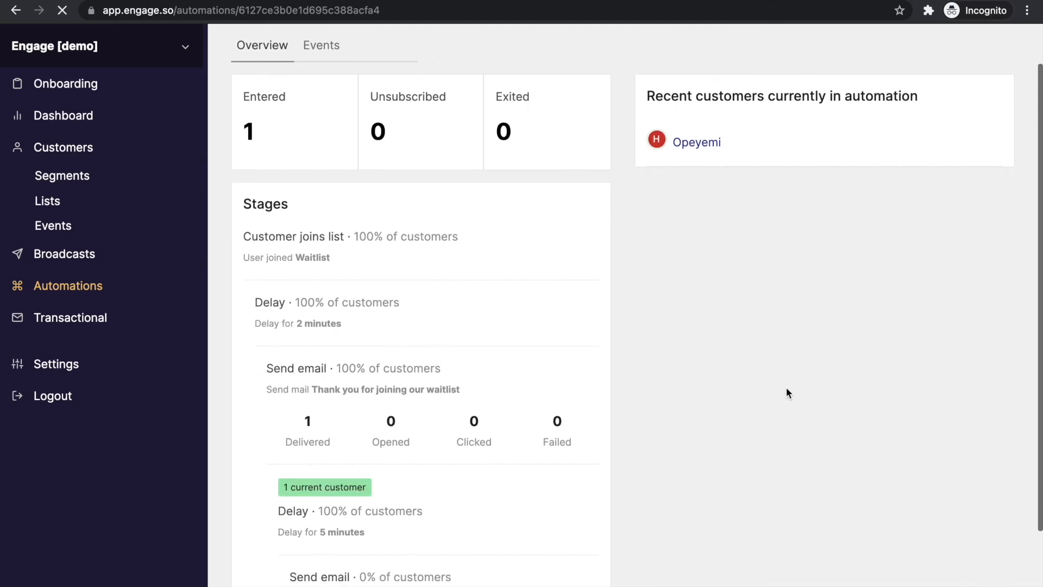
pyautogui.scroll(-1, 787, 393)
pyautogui.scroll(1, 786, 393)
pyautogui.scroll(1, 787, 393)
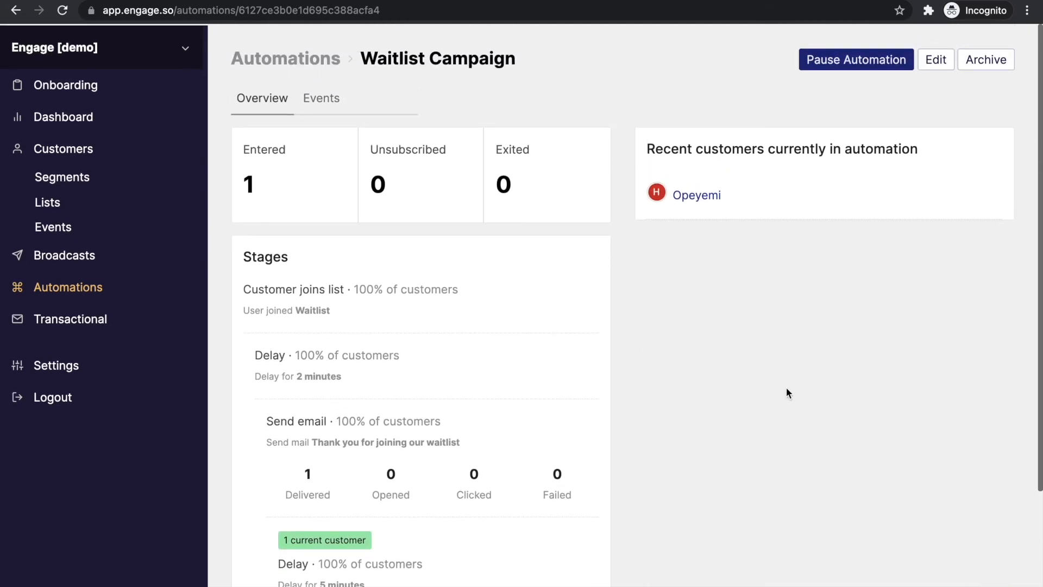
pyautogui.scroll(-3, 675, 374)
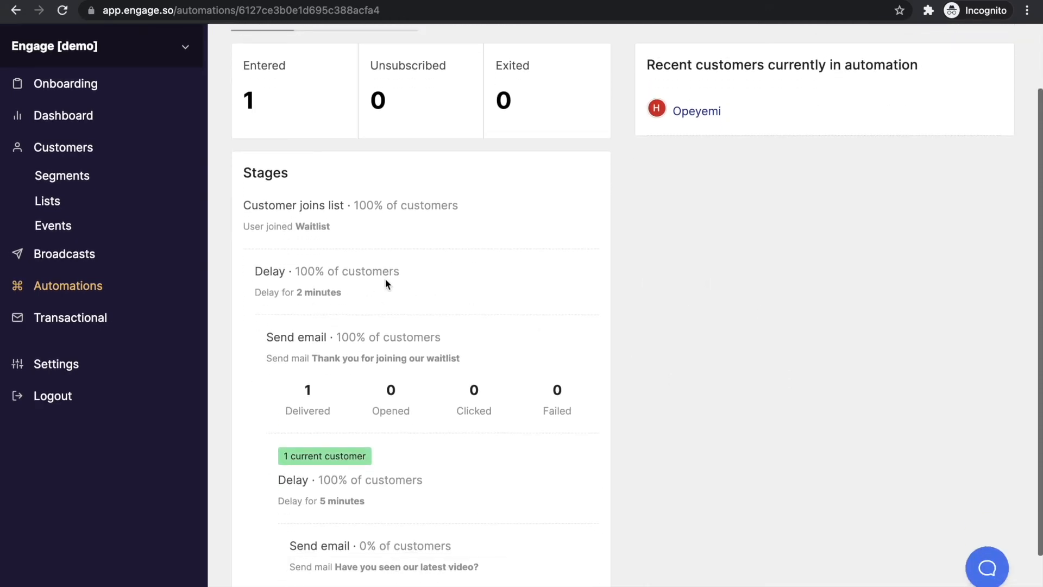
pyautogui.scroll(3, 412, 369)
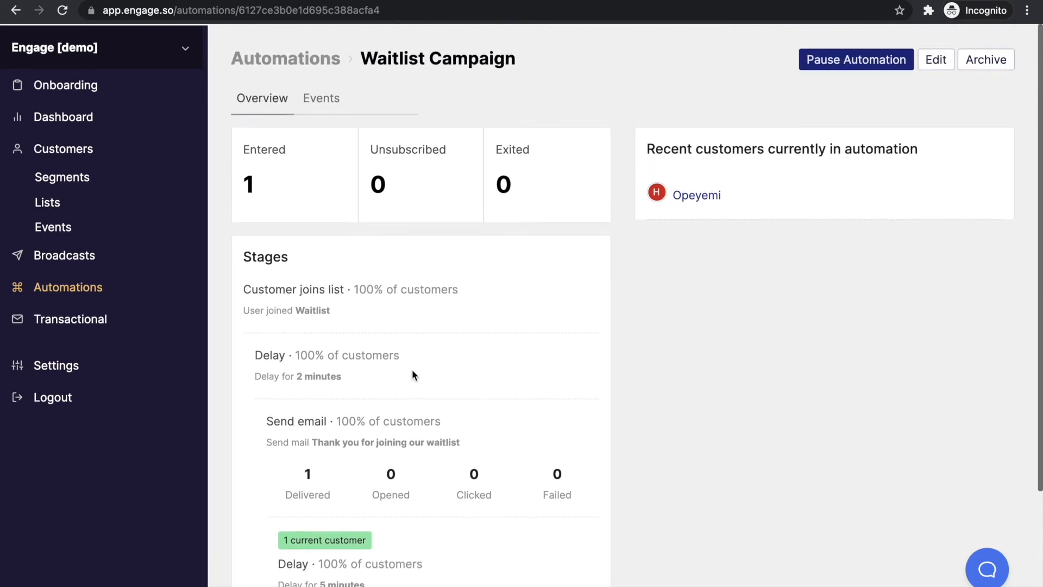
# Open the 'Thank you for joining our waitlist' email in the Temp Mail inbox
pyautogui.click(434, 2)
pyautogui.scroll(-2, 461, 326)
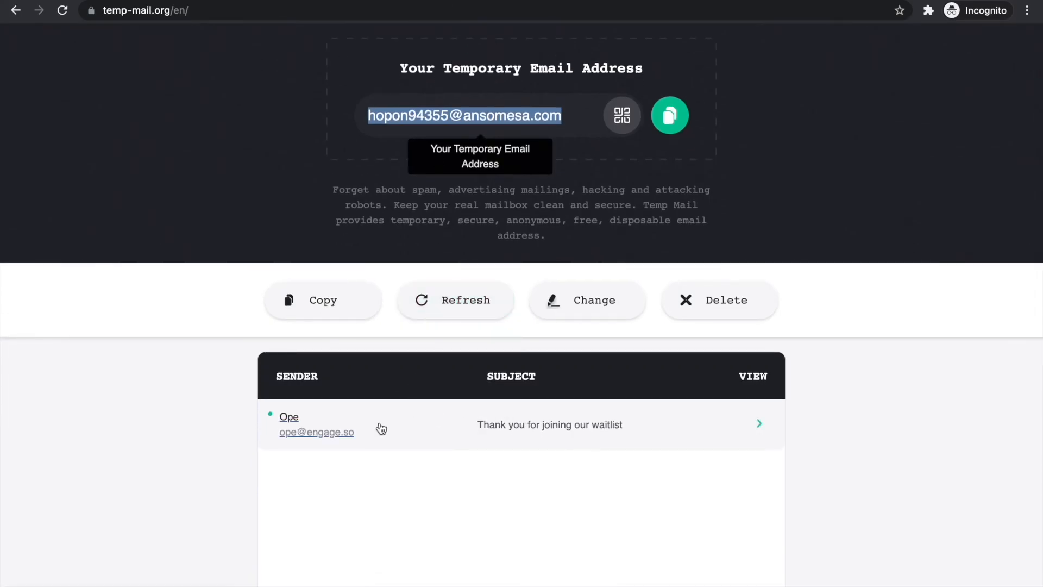
pyautogui.click(503, 432)
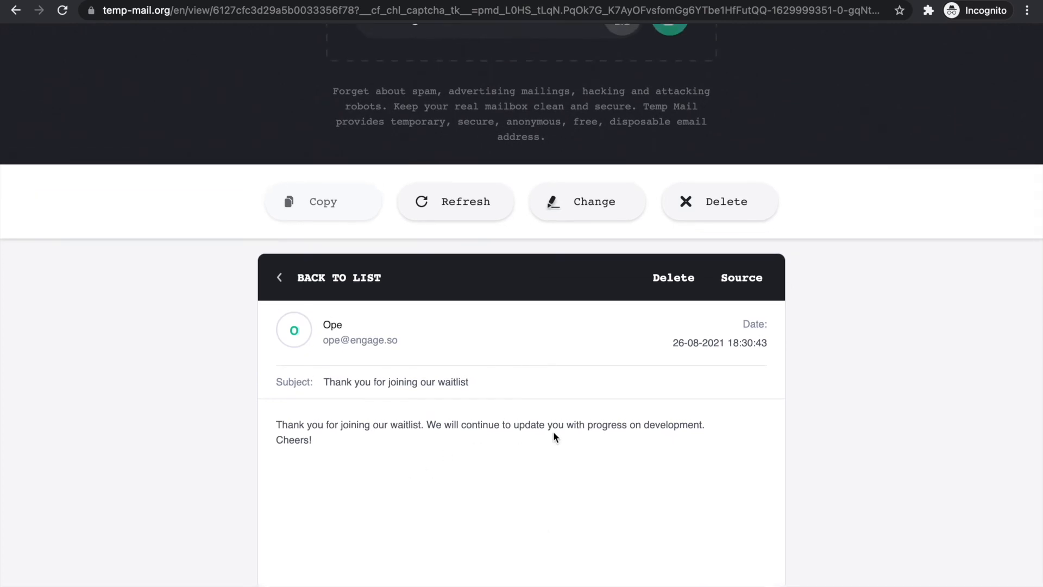
pyautogui.scroll(5, 553, 432)
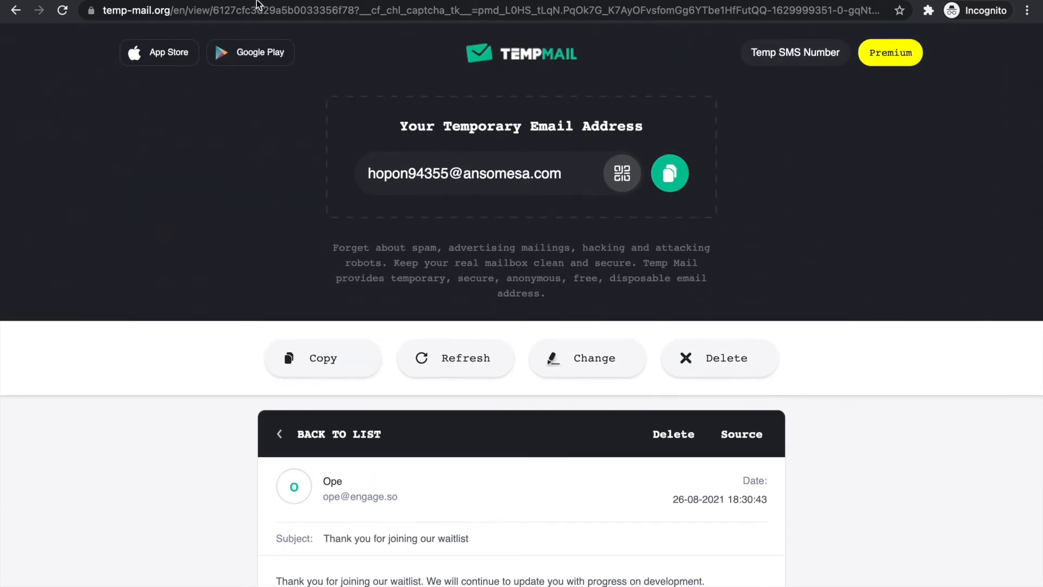
# Check the Waitlist Campaign stats in Engage, then confirm 'Have you seen our latest video?' arrived in the inbox
pyautogui.click(262, 2)
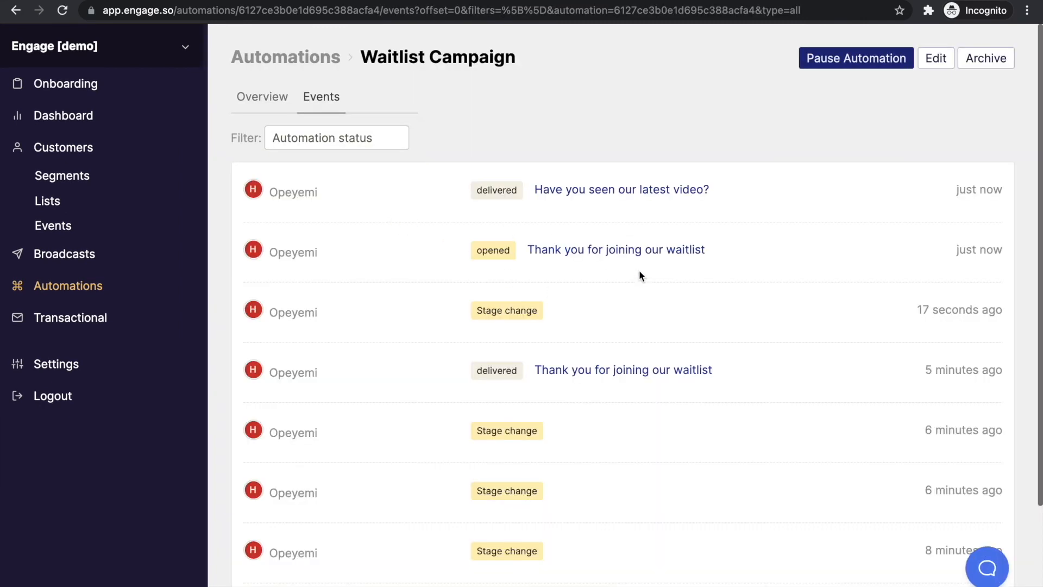
pyautogui.scroll(-3, 613, 472)
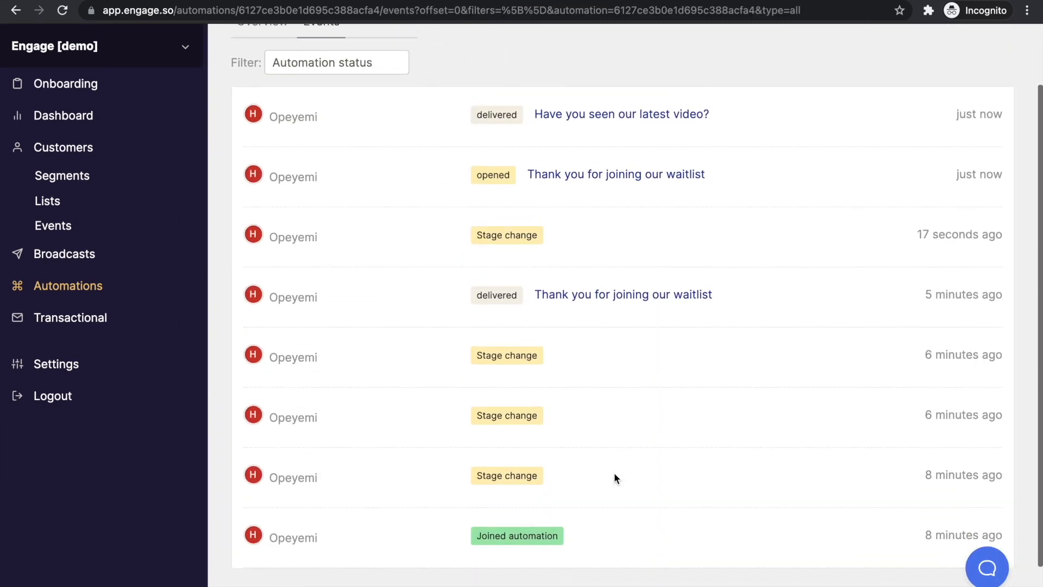
pyautogui.scroll(2, 630, 401)
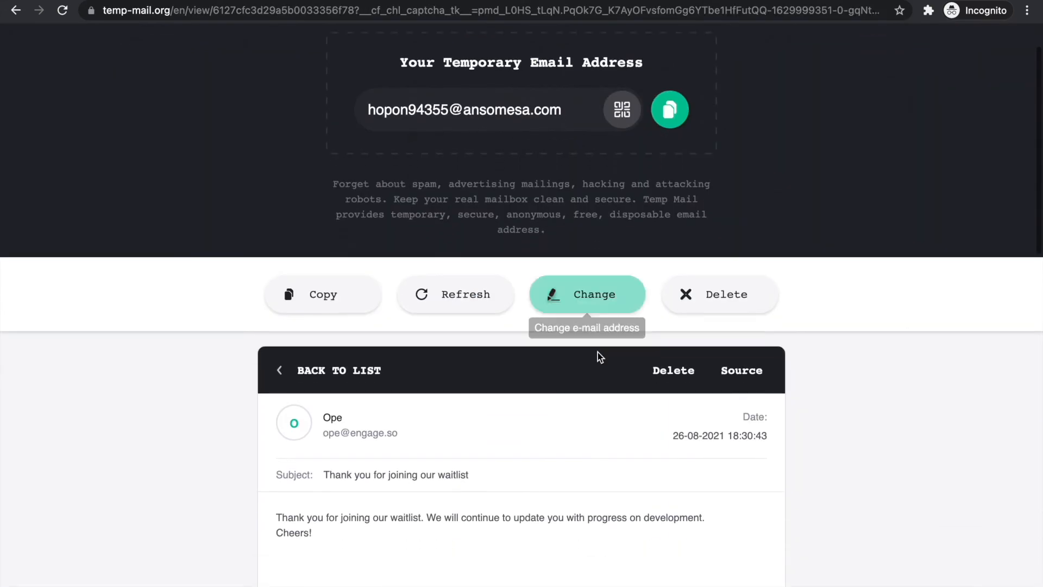
pyautogui.click(310, 368)
pyautogui.scroll(-2, 395, 365)
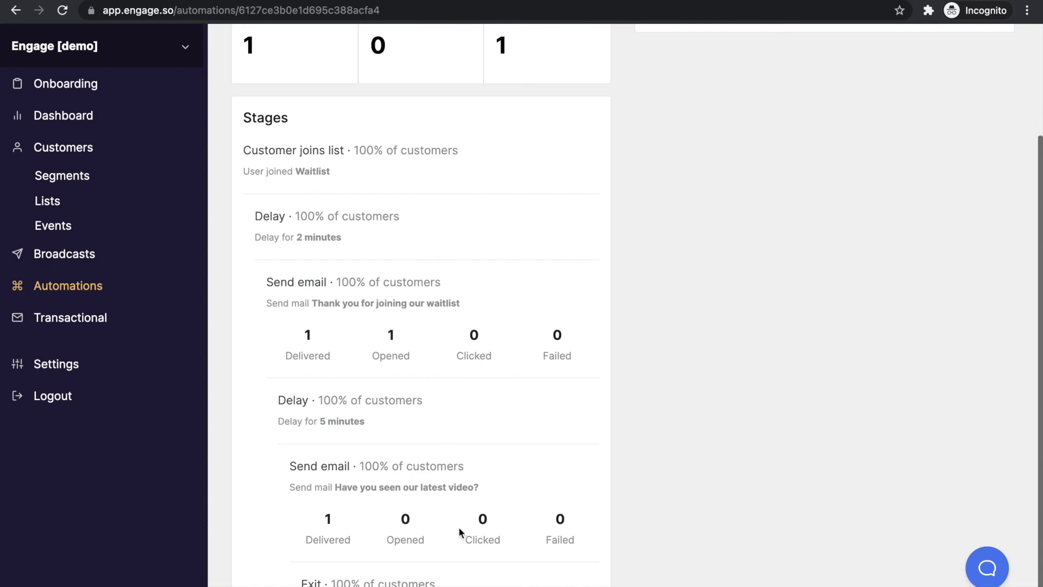
pyautogui.scroll(3, 581, 396)
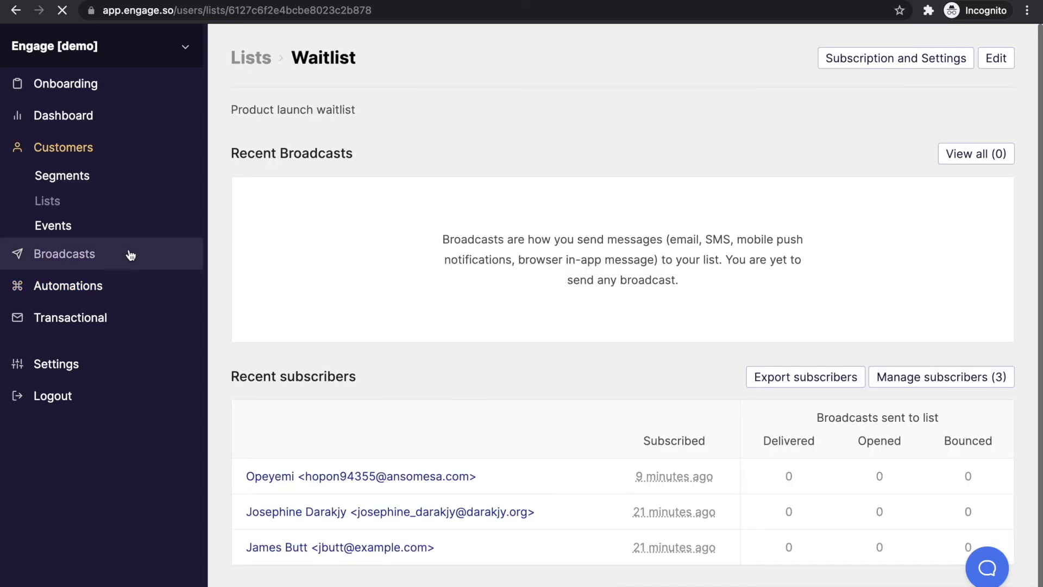
# Create an email broadcast titled 'We just launched' with sender name and email, then open recipient choices
pyautogui.click(128, 256)
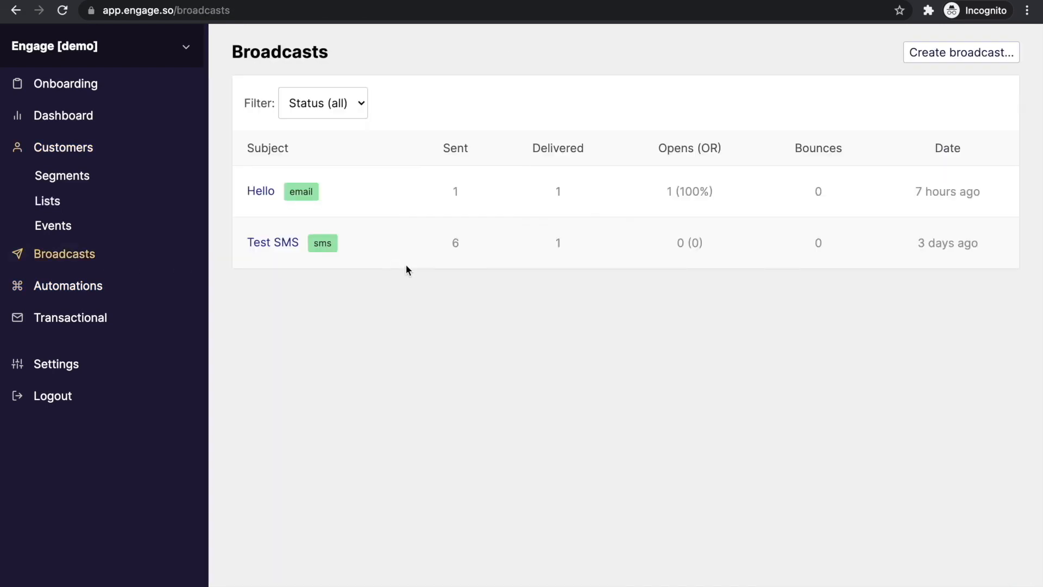
pyautogui.click(961, 54)
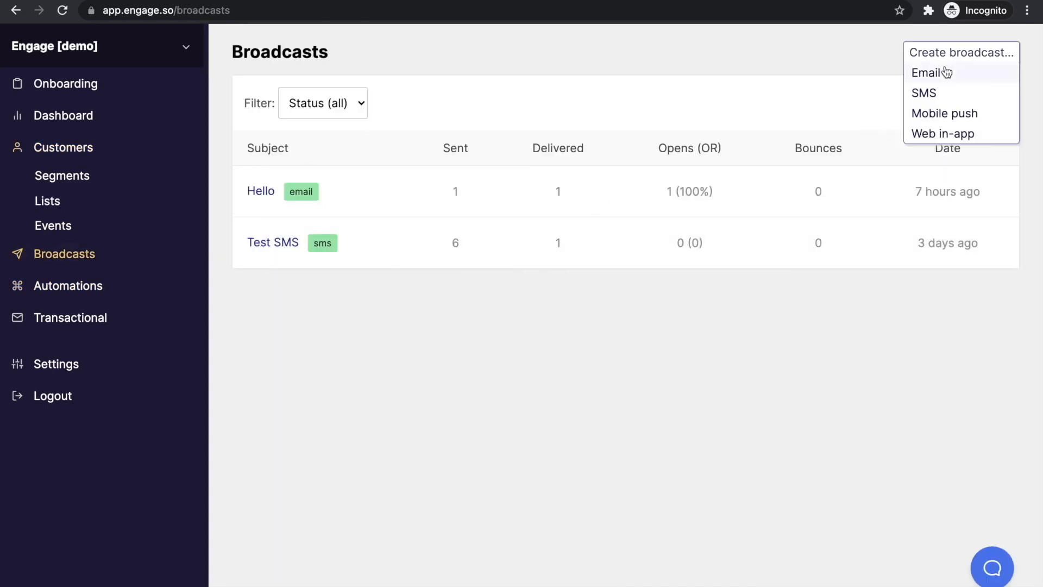
pyautogui.click(944, 73)
pyautogui.click(391, 161)
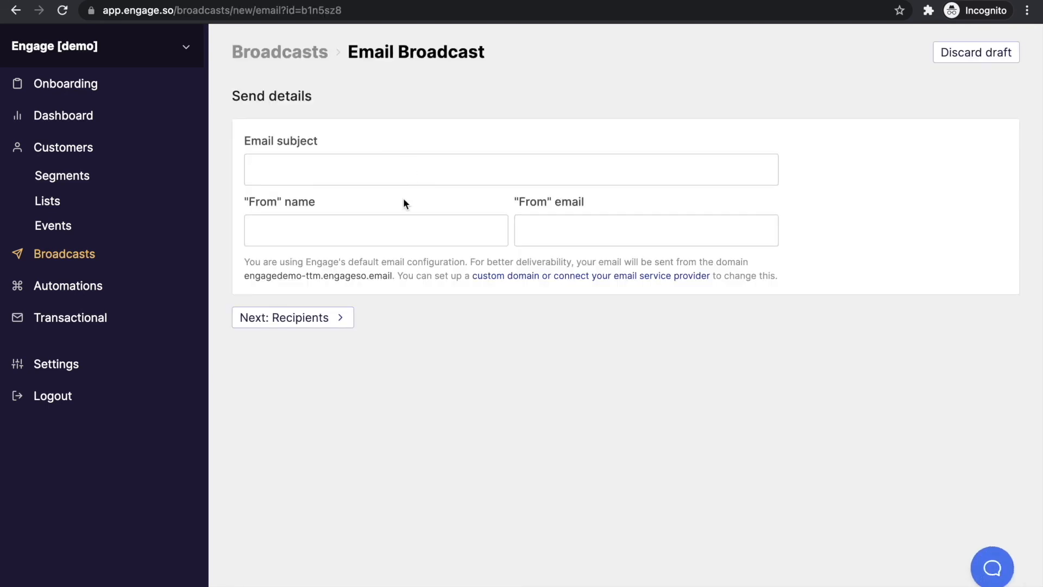
pyautogui.write('Ope')
pyautogui.write('We launched')
pyautogui.write('Ope')
pyautogui.write('just ')
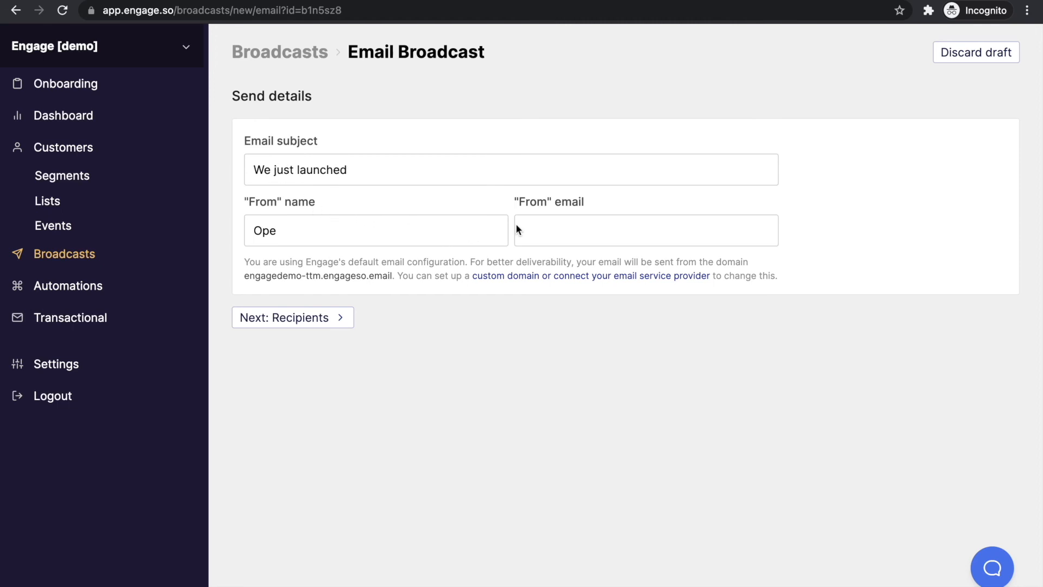
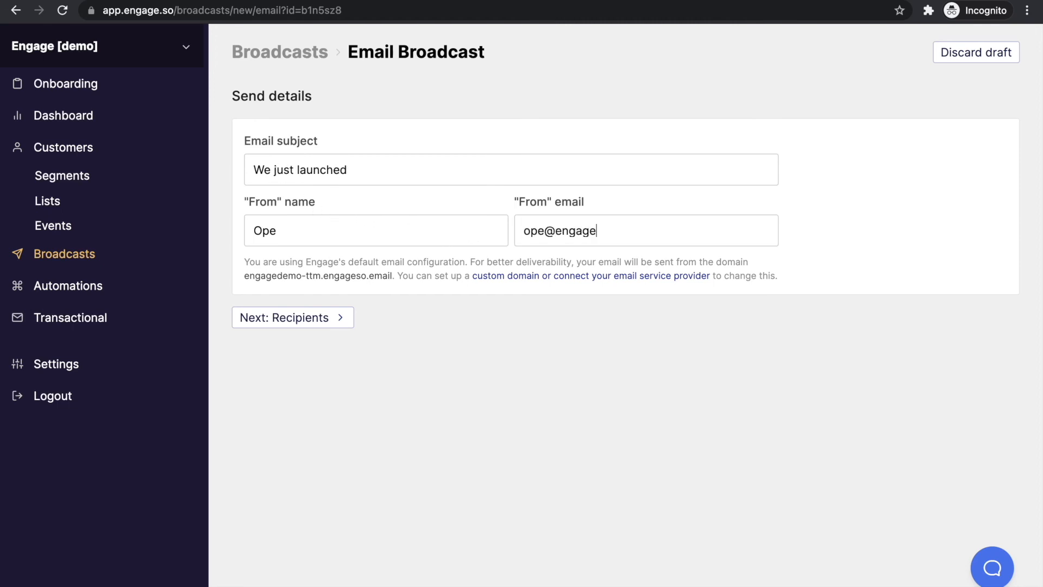
pyautogui.click(344, 313)
pyautogui.click(395, 186)
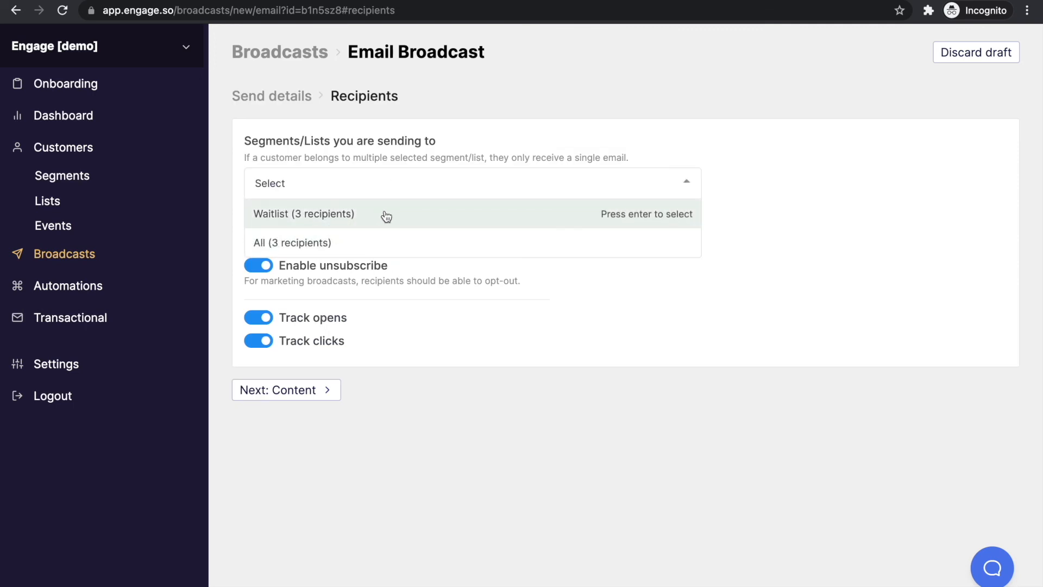
# Target the broadcast at the Waitlist list (3 recipients) and choose the rich text editor for content
pyautogui.click(386, 216)
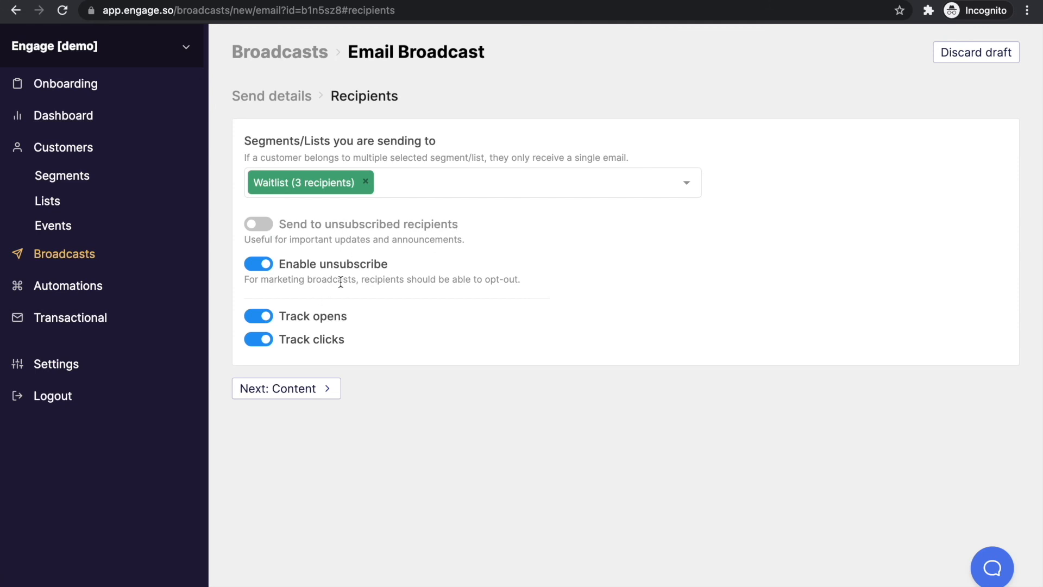
pyautogui.click(300, 389)
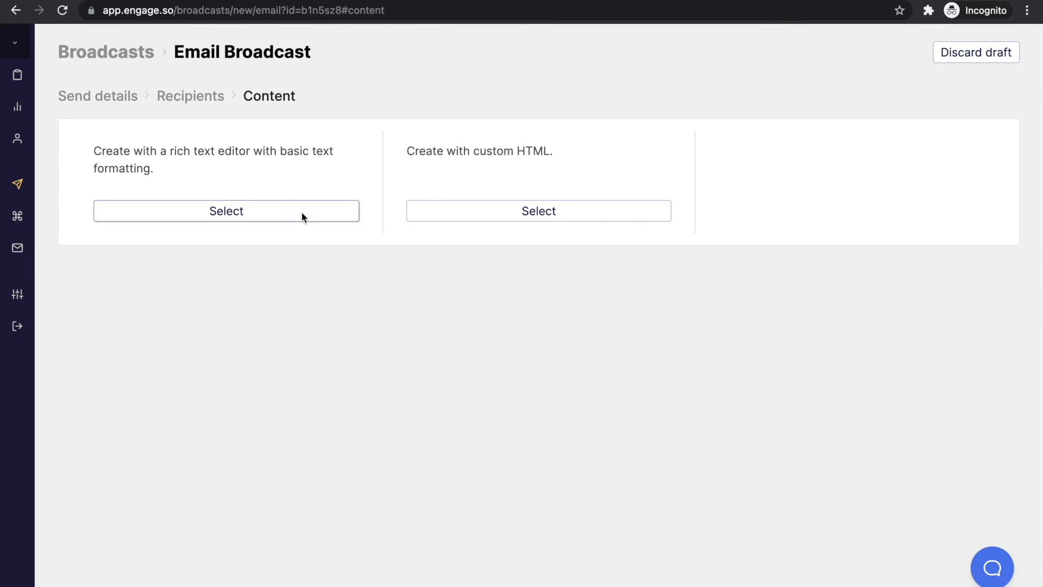
pyautogui.click(302, 212)
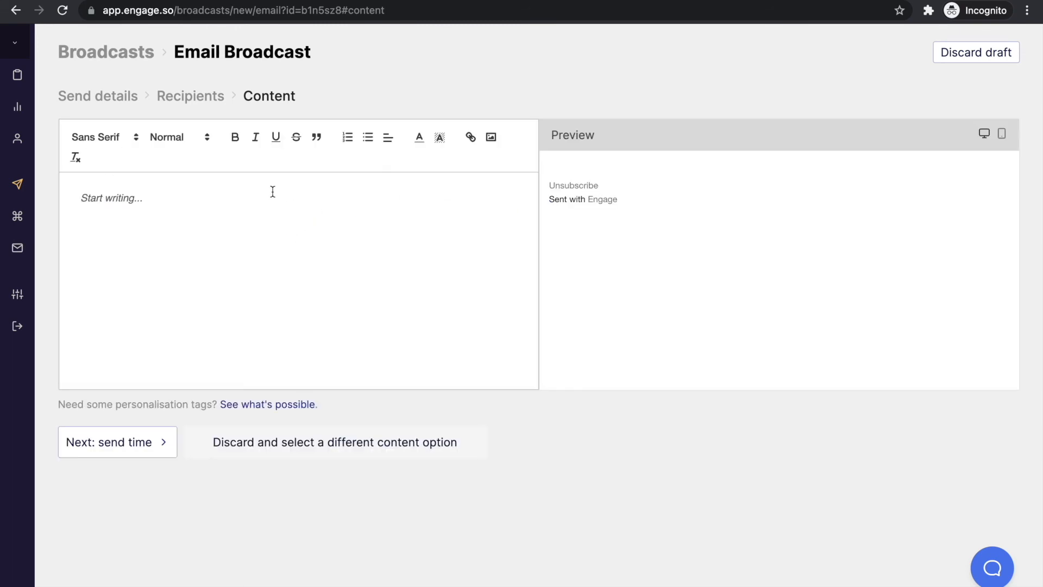
# Write a short launch greeting, review the broadcast, and send it to the Waitlist
pyautogui.write('Hell')
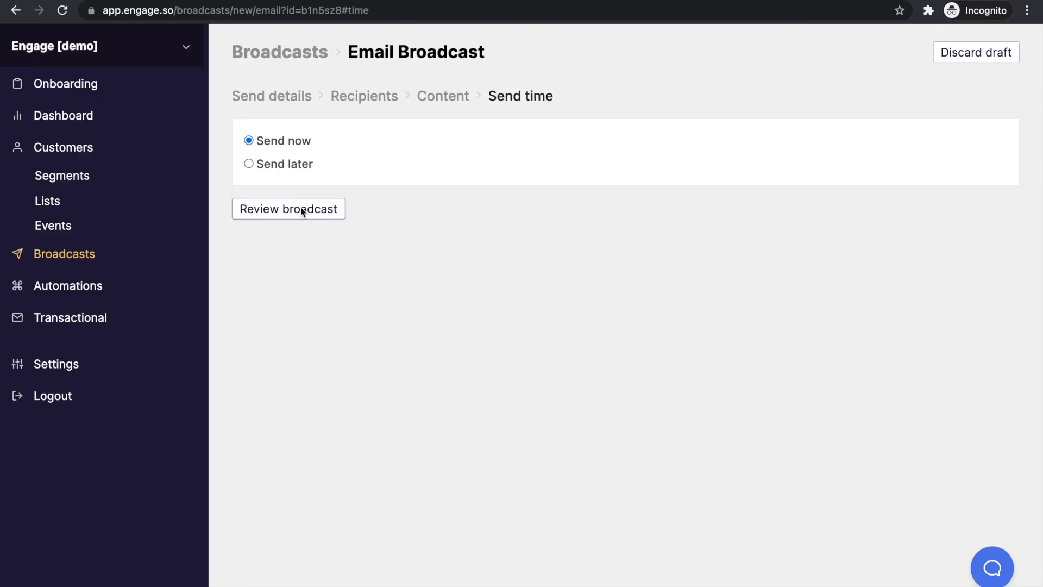
pyautogui.click(300, 211)
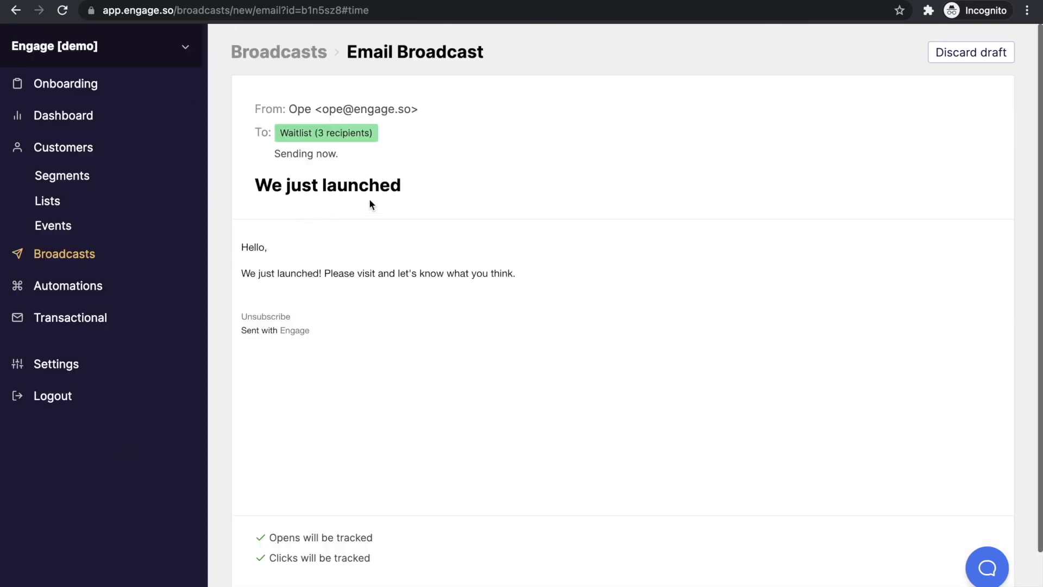
pyautogui.scroll(-3, 451, 284)
pyautogui.scroll(3, 459, 291)
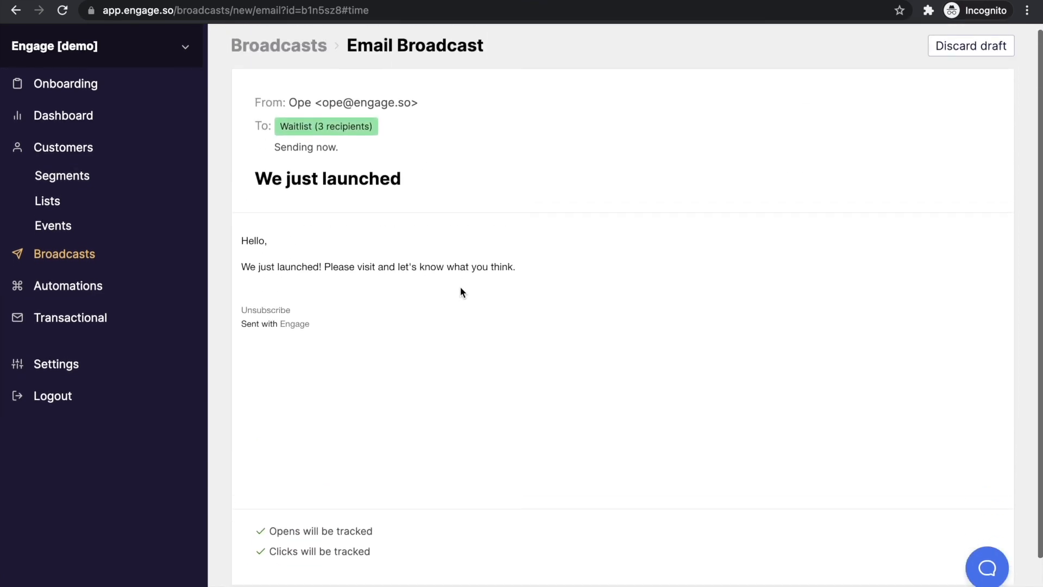
pyautogui.scroll(-1, 460, 289)
pyautogui.click(919, 577)
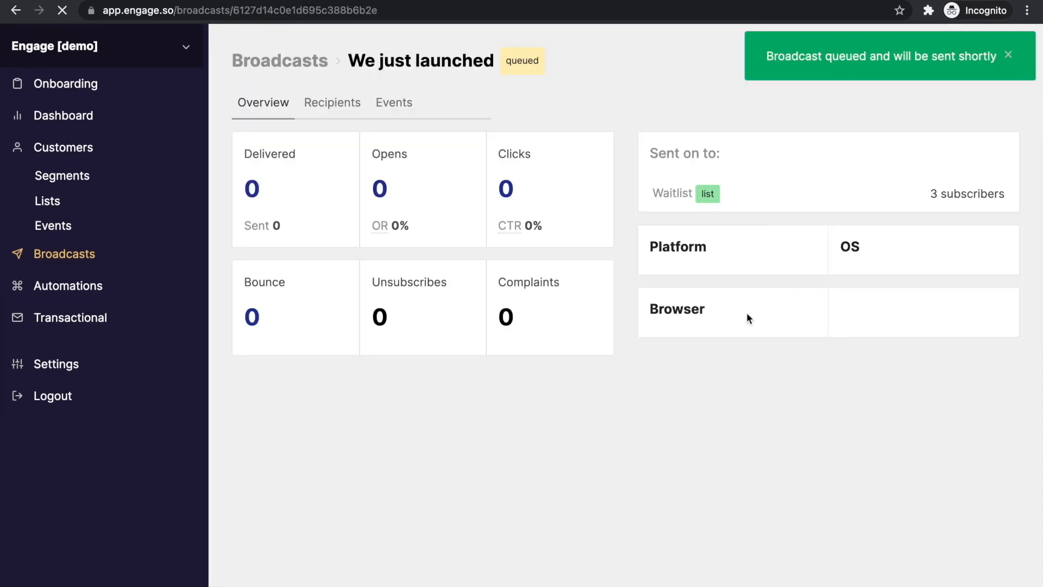
pyautogui.click(1015, 53)
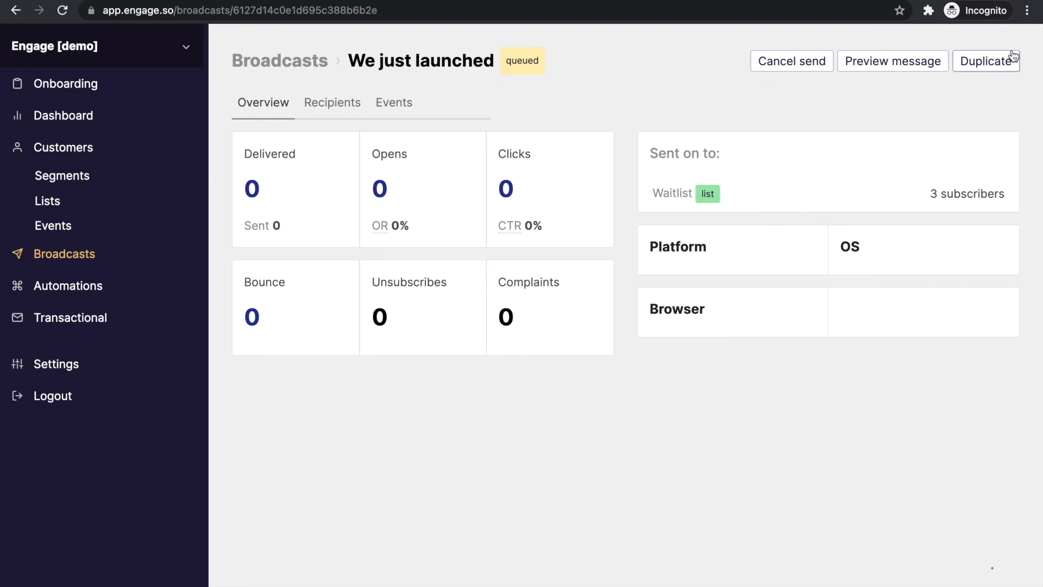